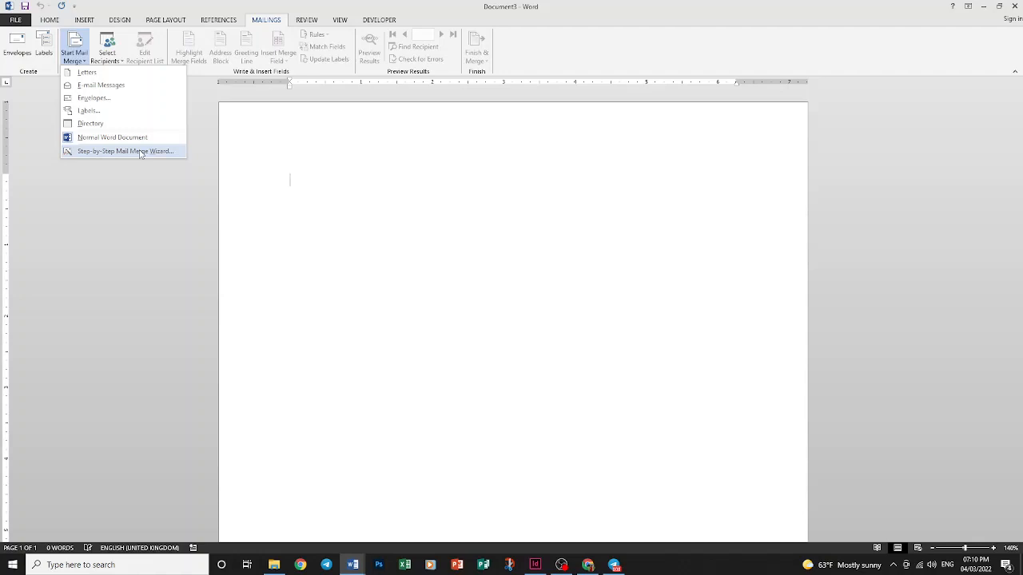
Start the Step-by-Step Mail Merge Wizard in a wider pane and continue with Letters as the document type
click(140, 152)
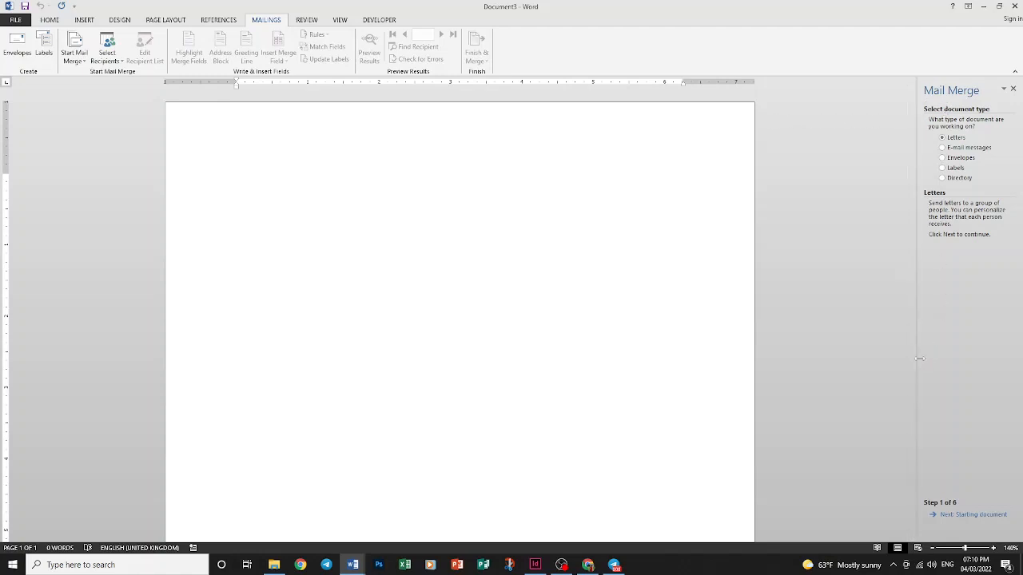
drag(917, 361, 819, 359)
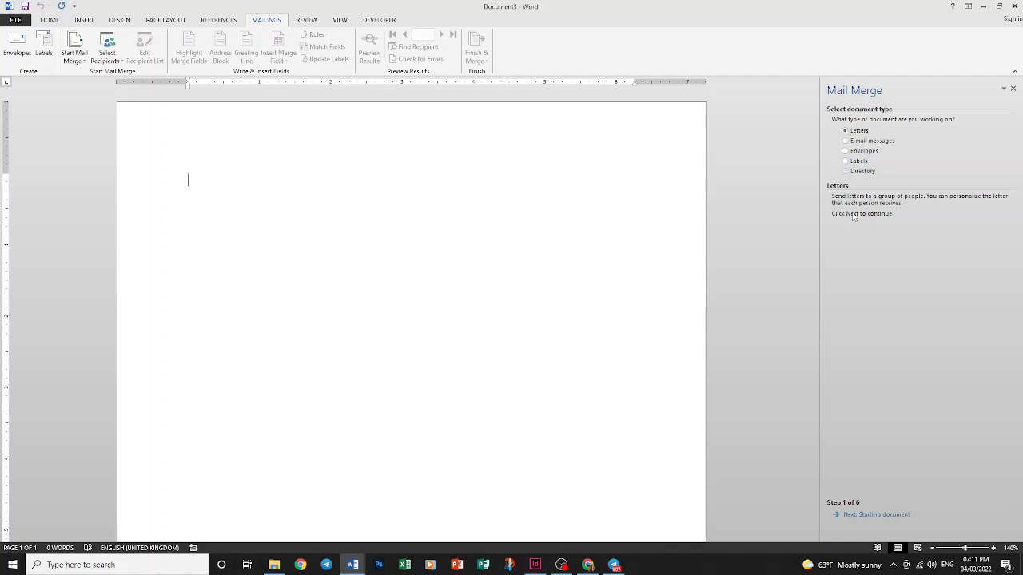
click(878, 515)
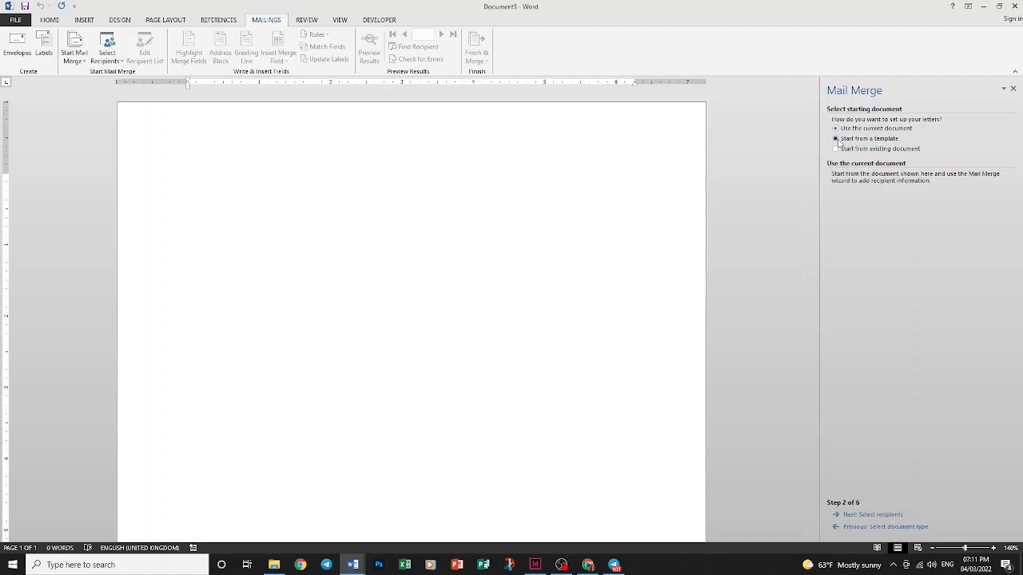
Start from the existing Word document on the Desktop modified 04/03/2022 01:48 PM and continue to recipient selection
click(836, 139)
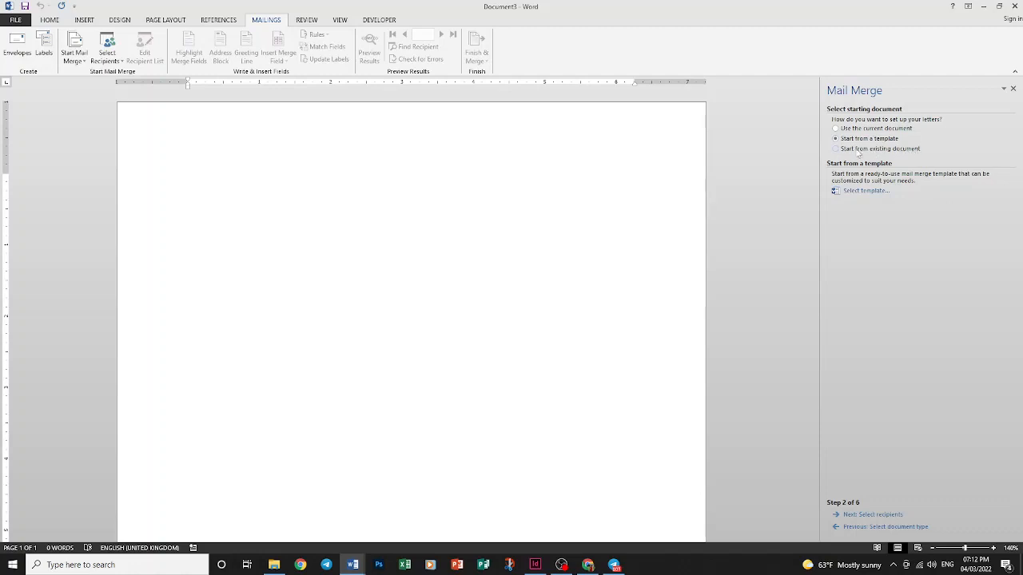
click(836, 148)
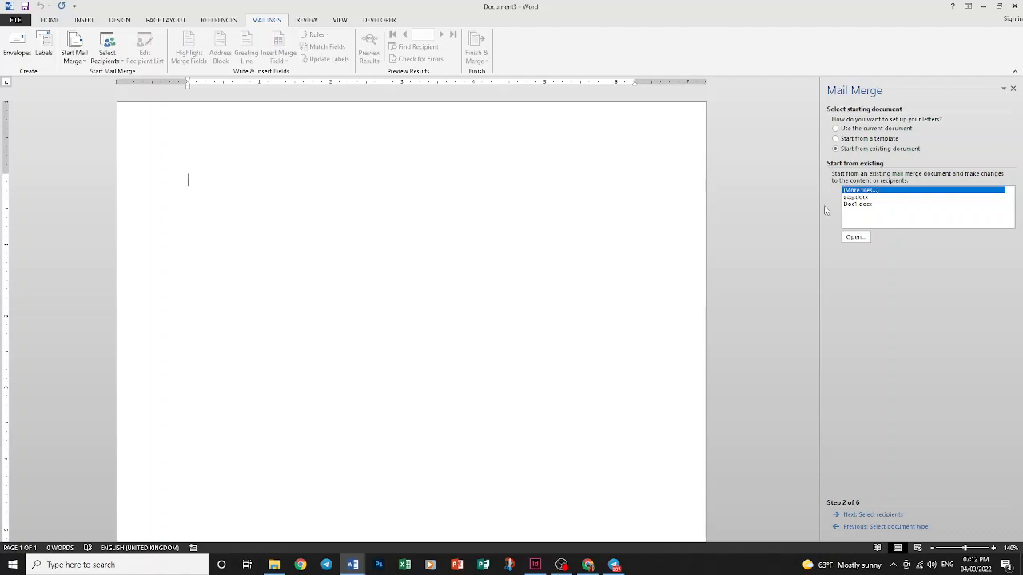
click(851, 239)
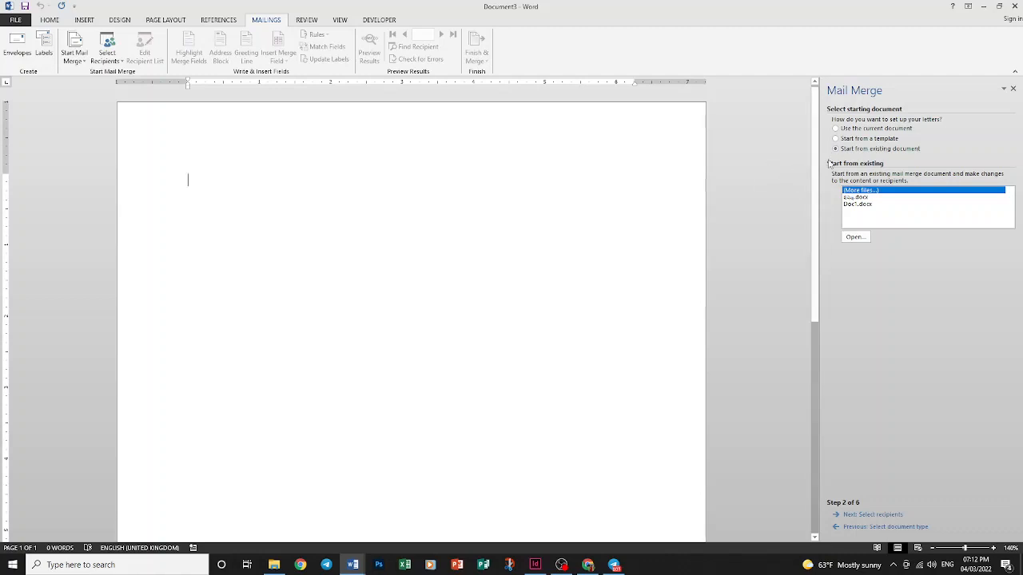
click(853, 238)
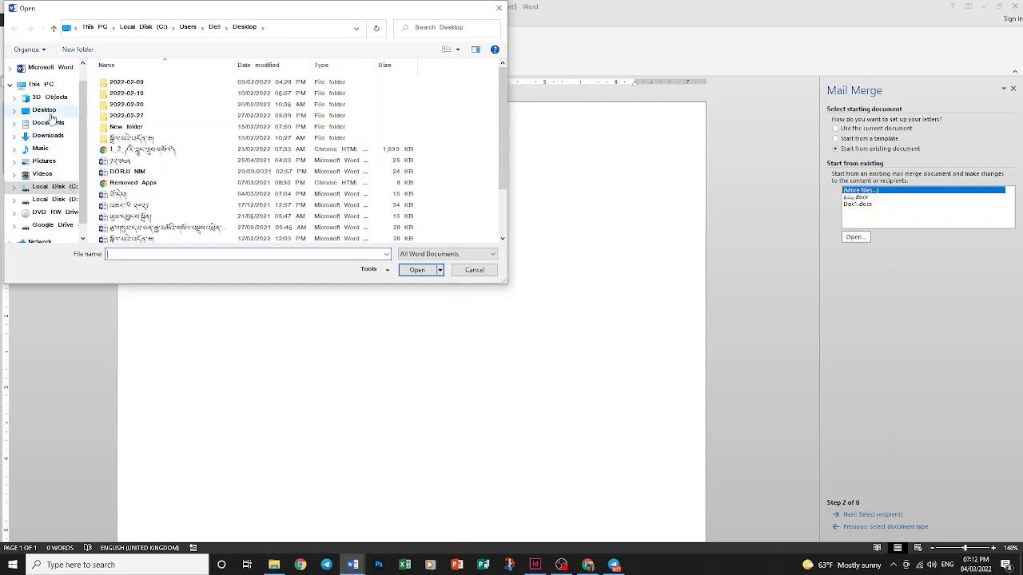
click(51, 112)
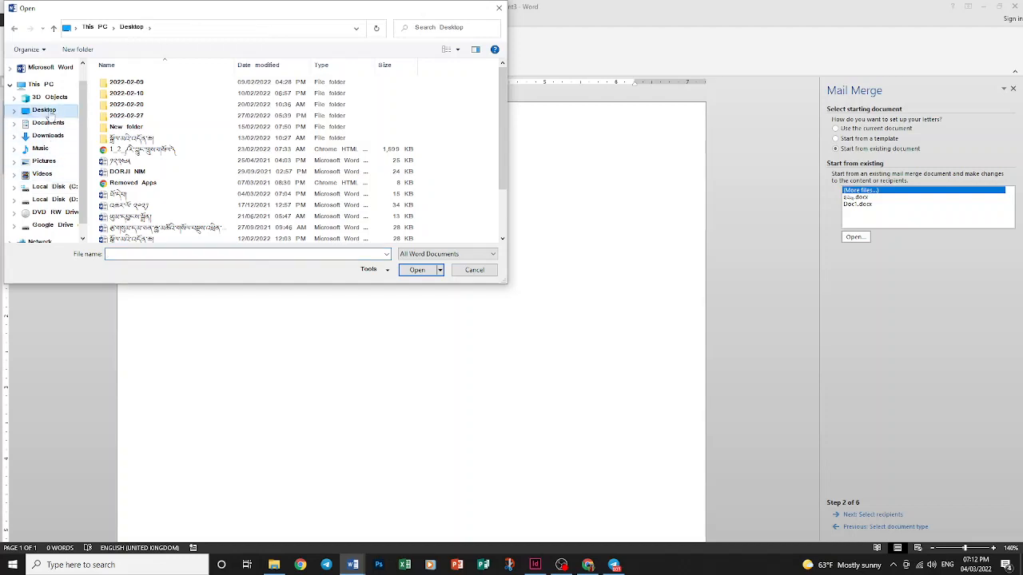
scroll(195, 173, down, 2)
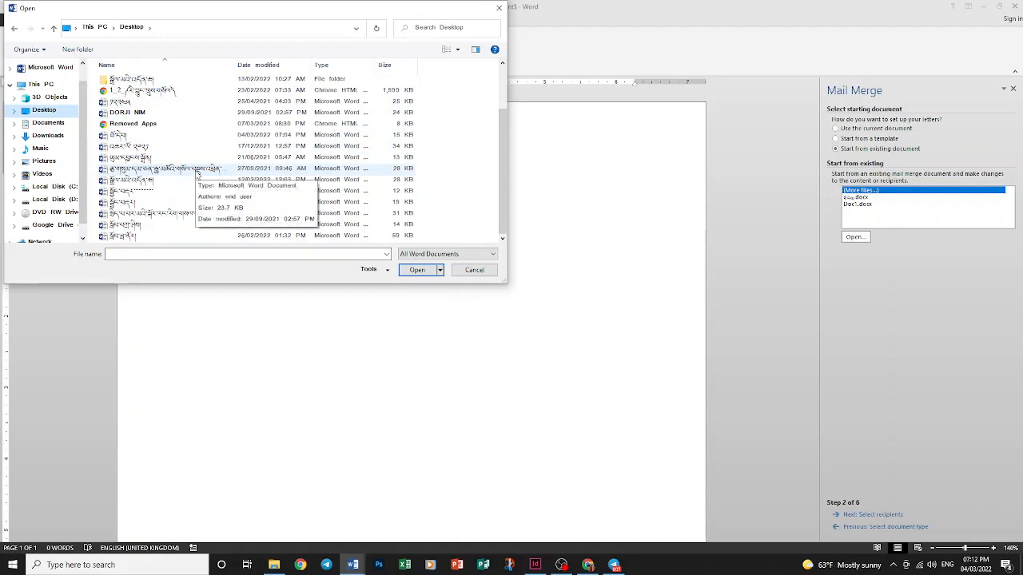
click(168, 191)
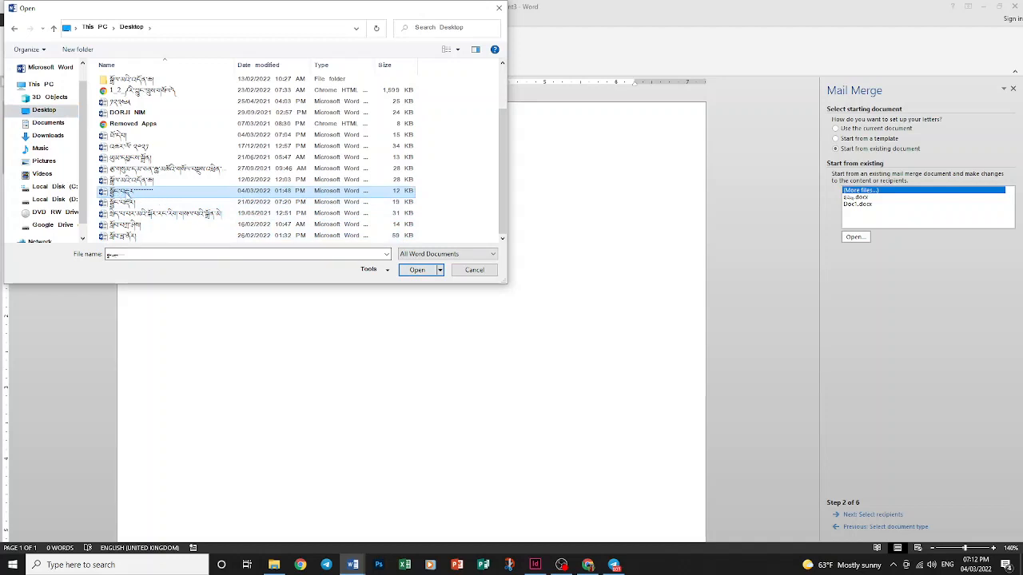
click(417, 270)
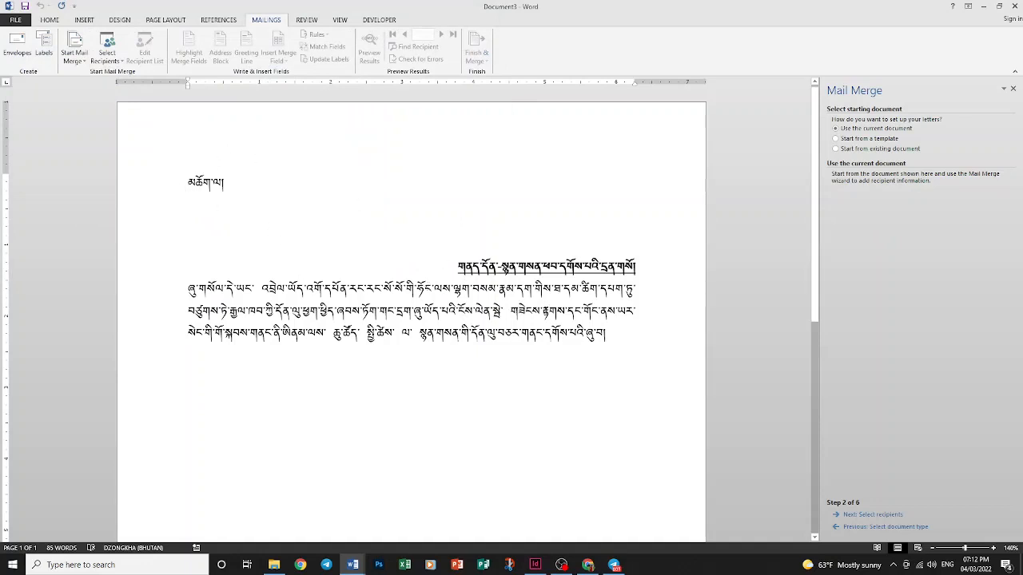
click(889, 518)
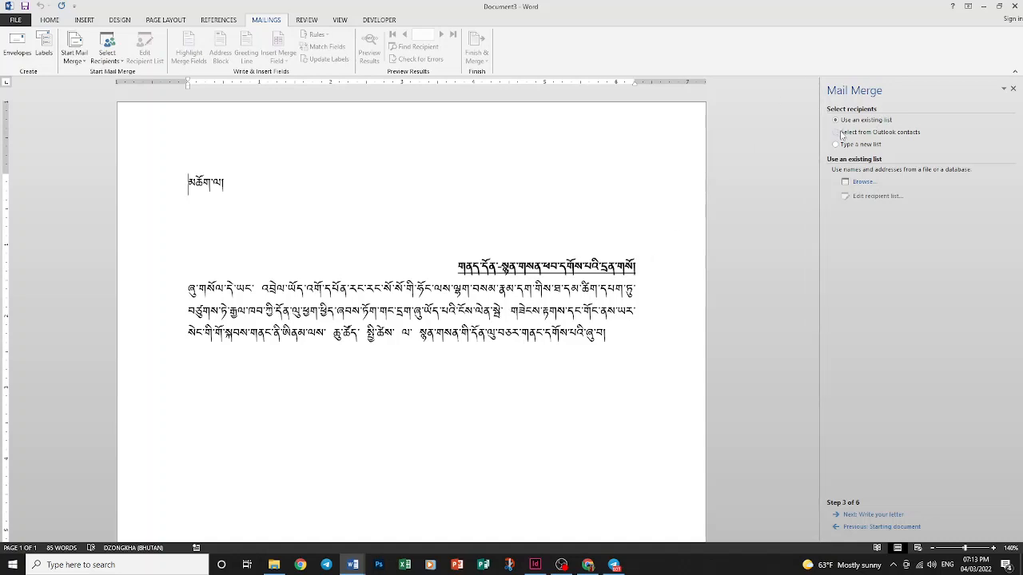
click(836, 134)
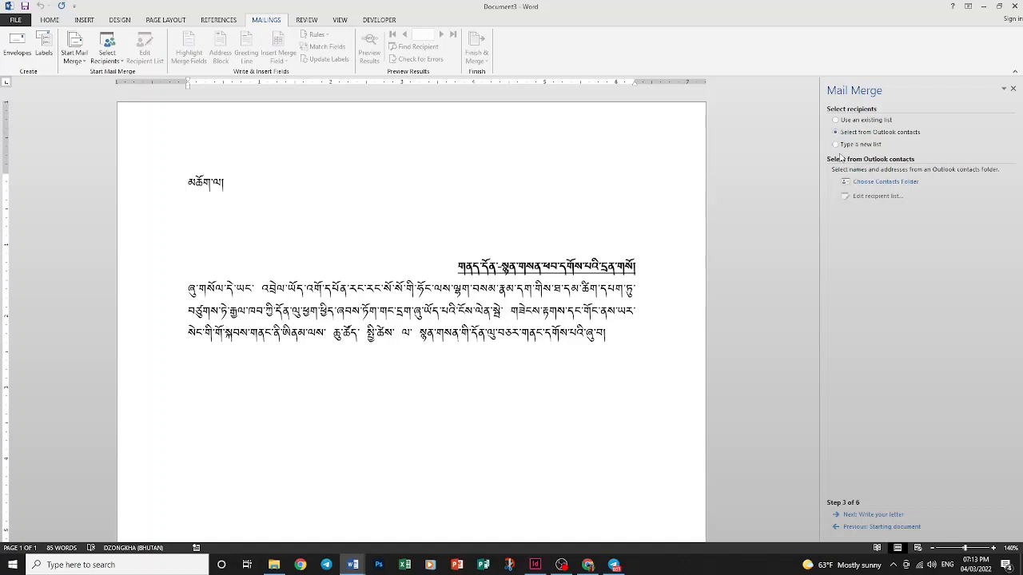
click(836, 146)
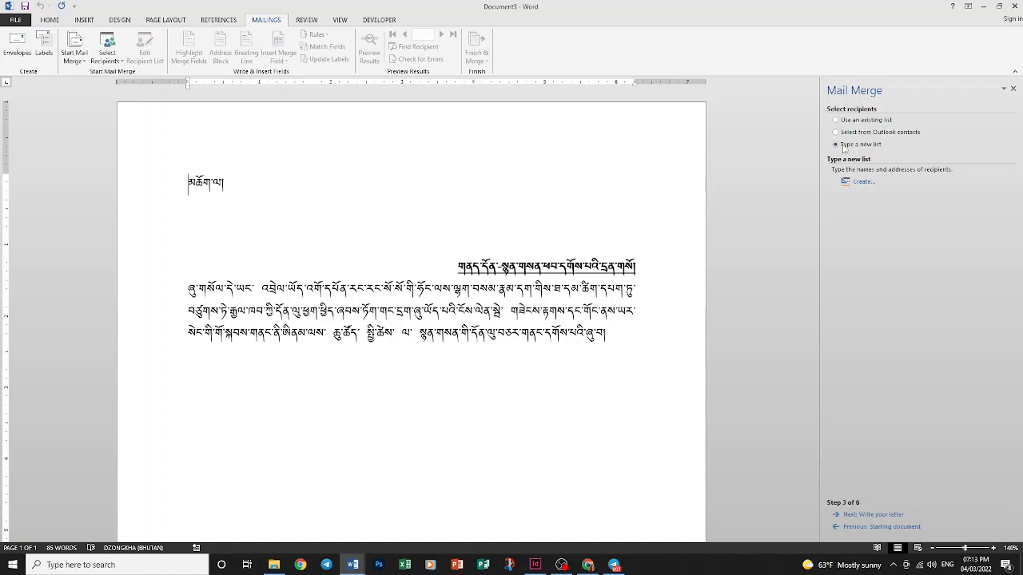
click(863, 182)
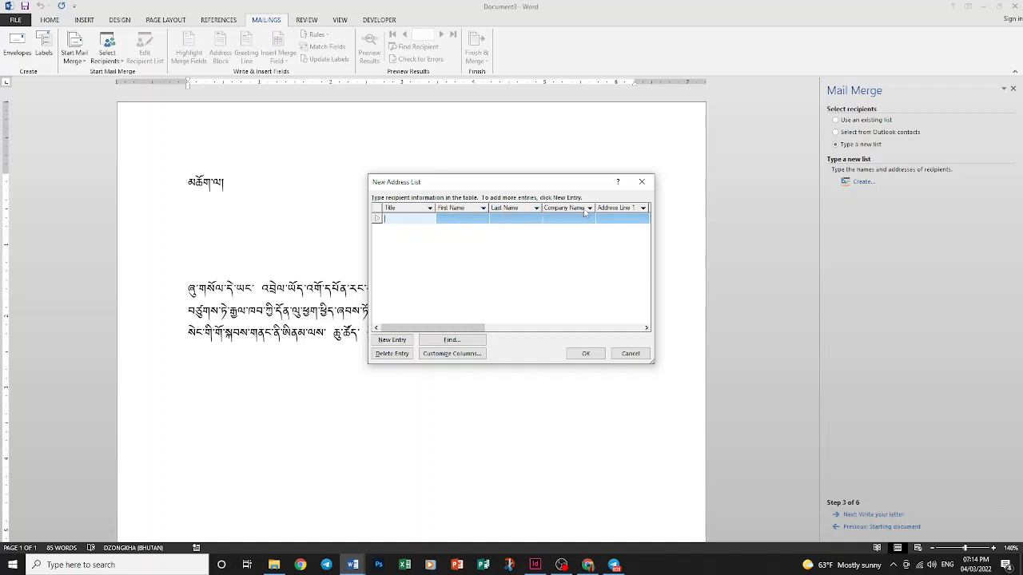
drag(450, 327, 420, 317)
click(445, 356)
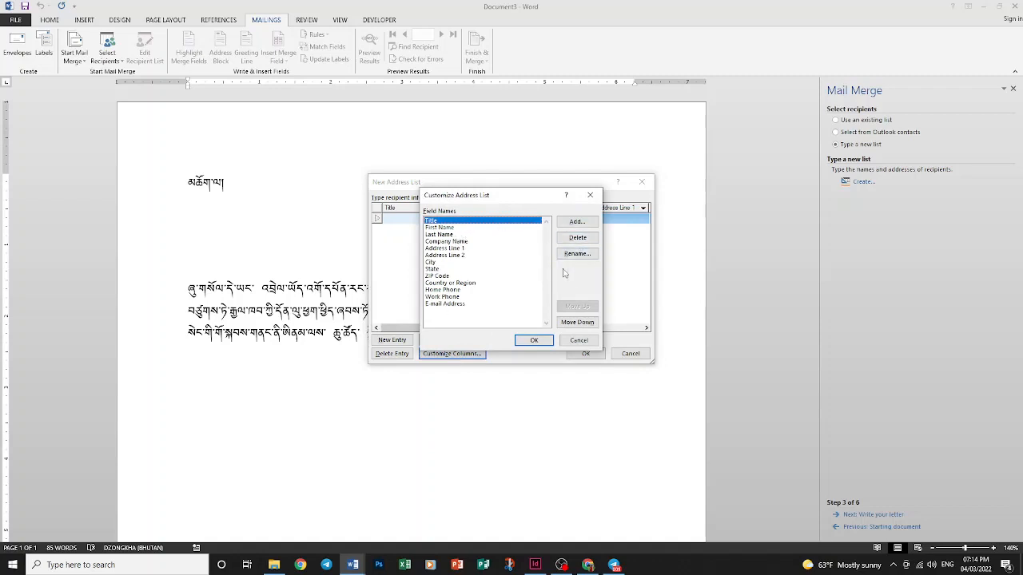
click(590, 195)
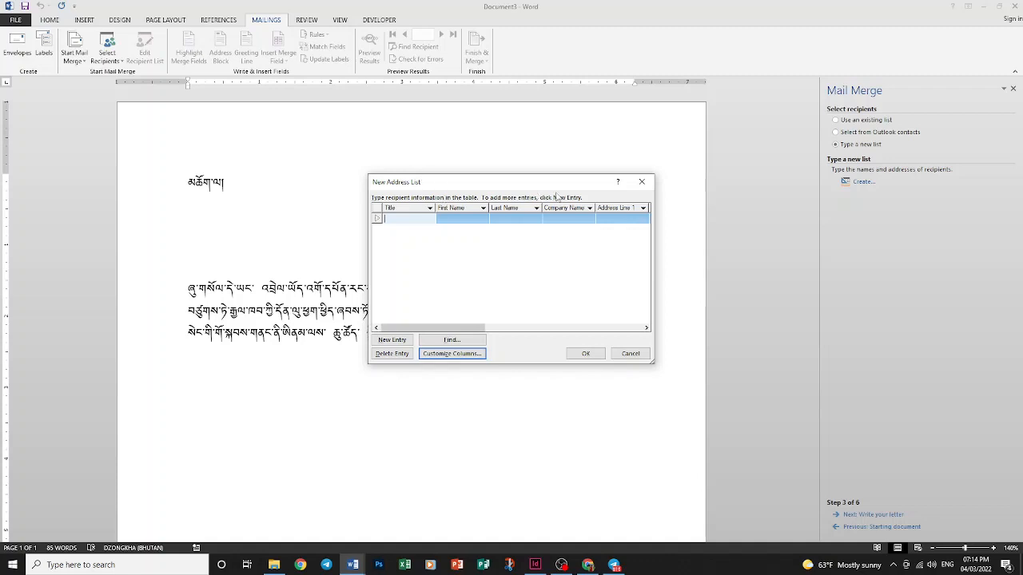
click(640, 183)
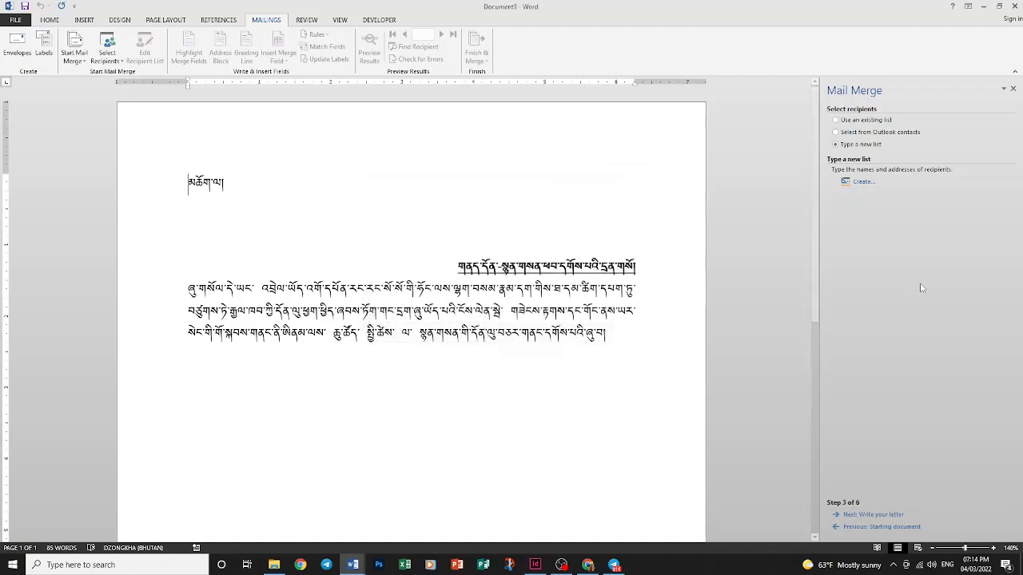
Use the Desktop Excel workbook modified 04/03/2022 02:33 PM as the existing recipient list, taking Sheet1$ with column headers in its first row
click(836, 120)
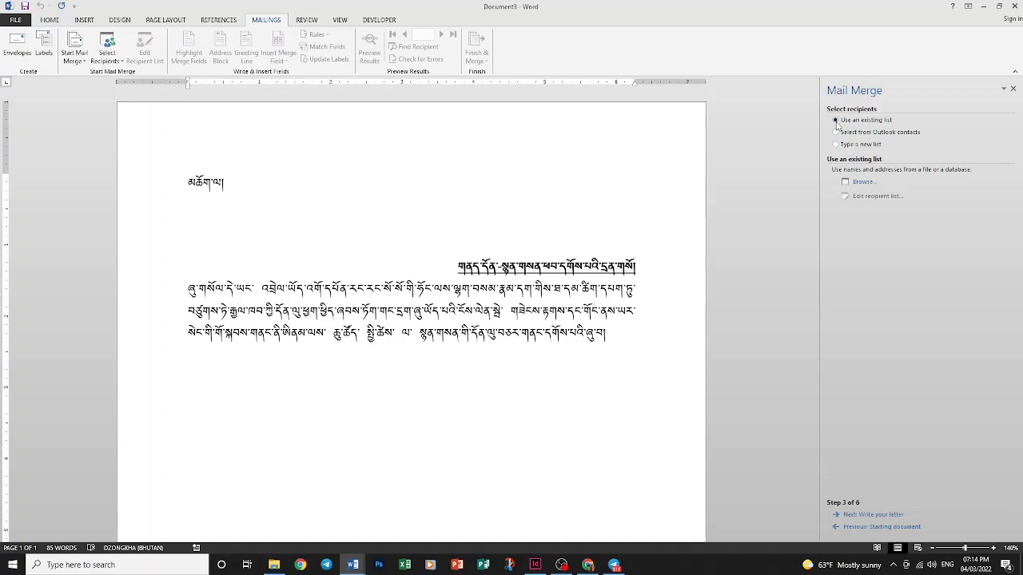
click(864, 181)
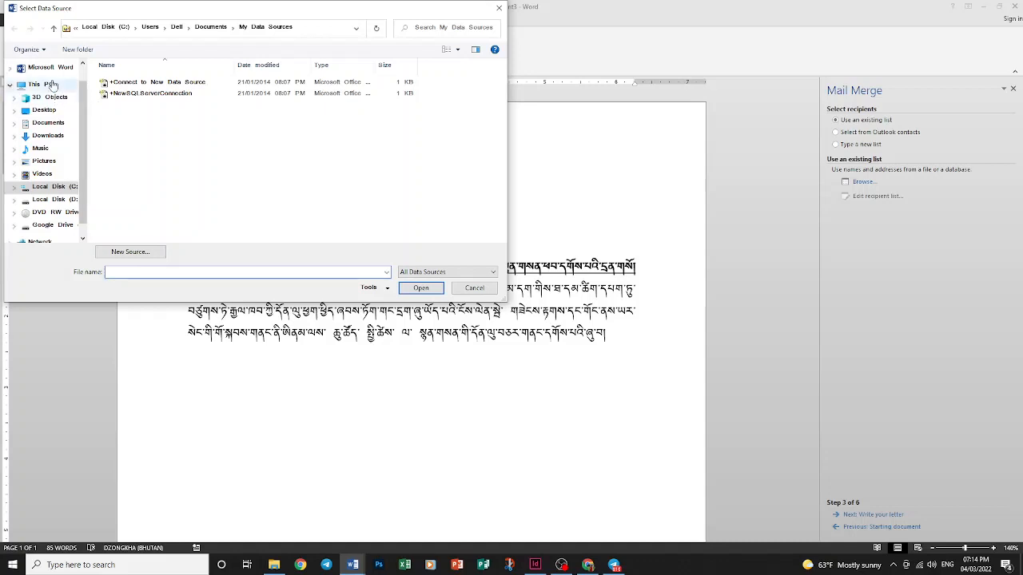
click(45, 112)
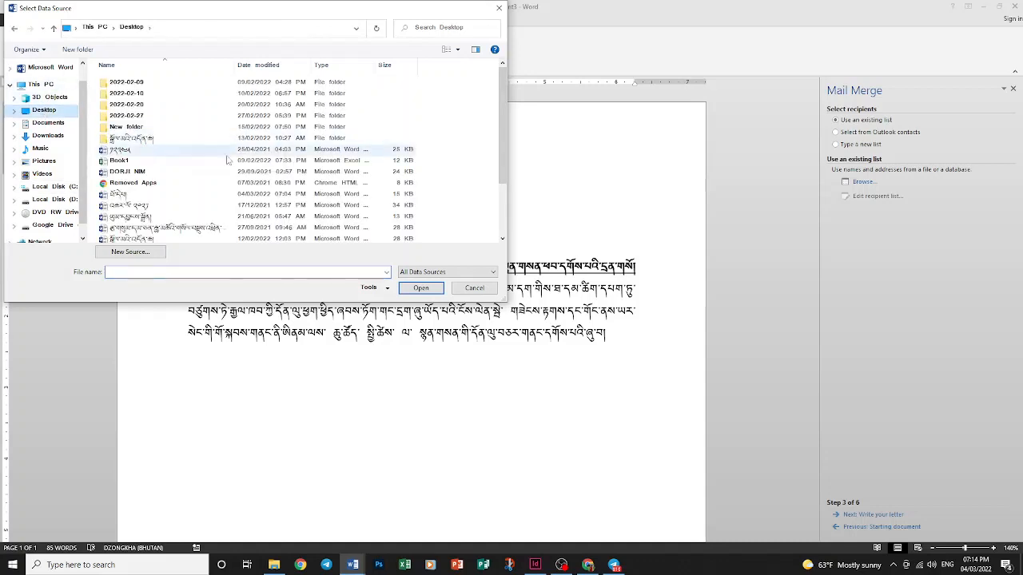
scroll(200, 172, down, 2)
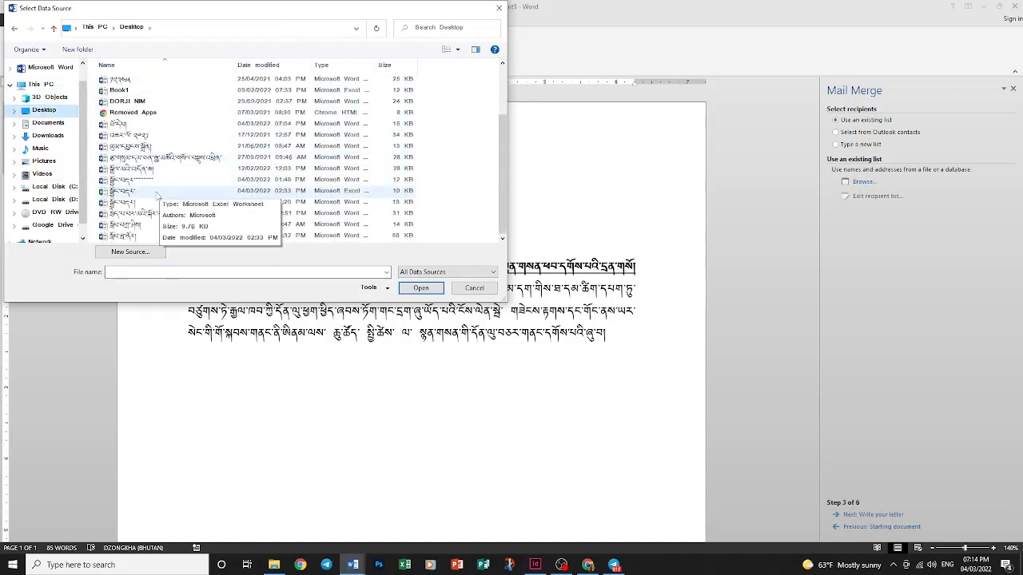
click(125, 193)
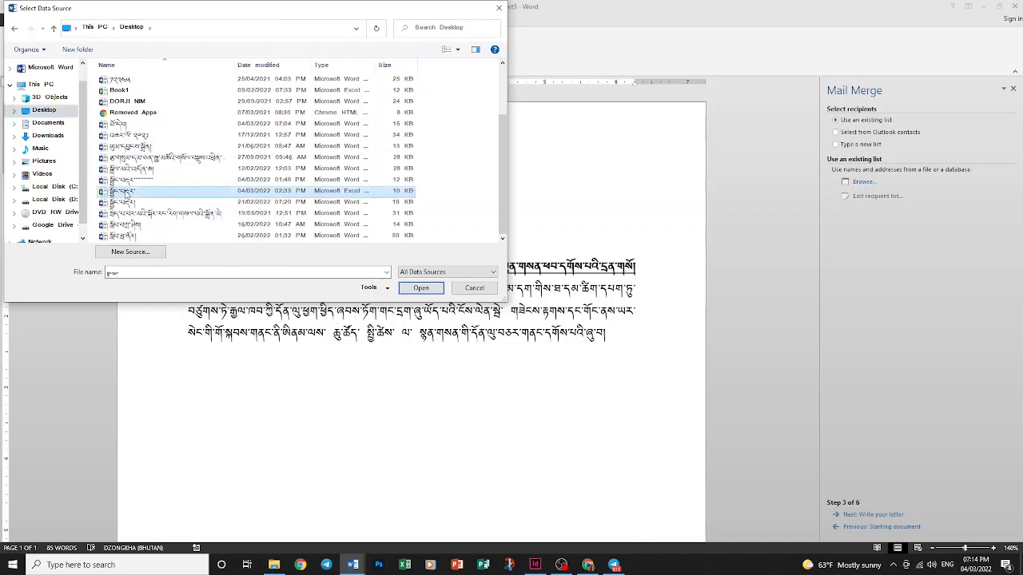
click(420, 287)
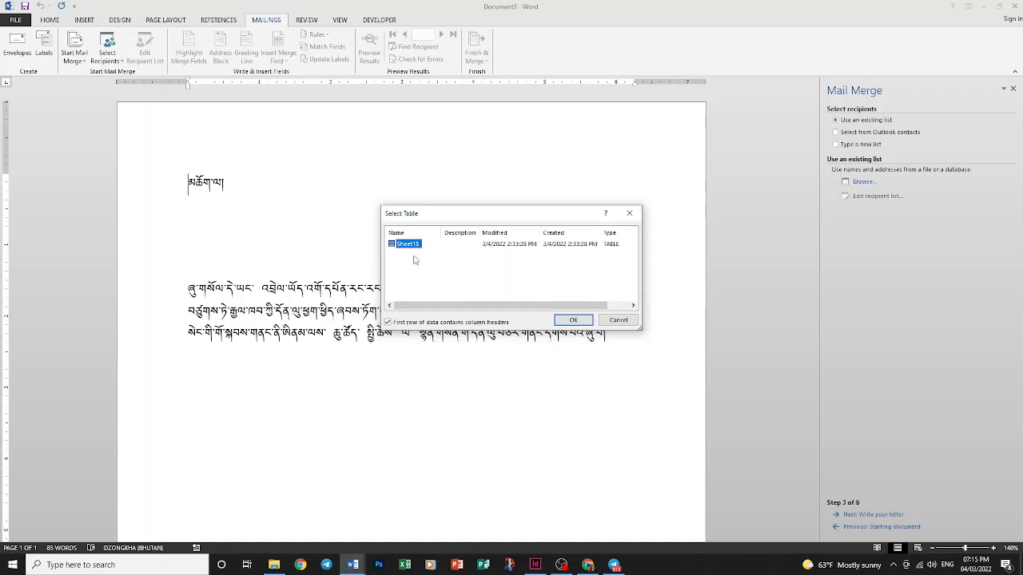
click(571, 322)
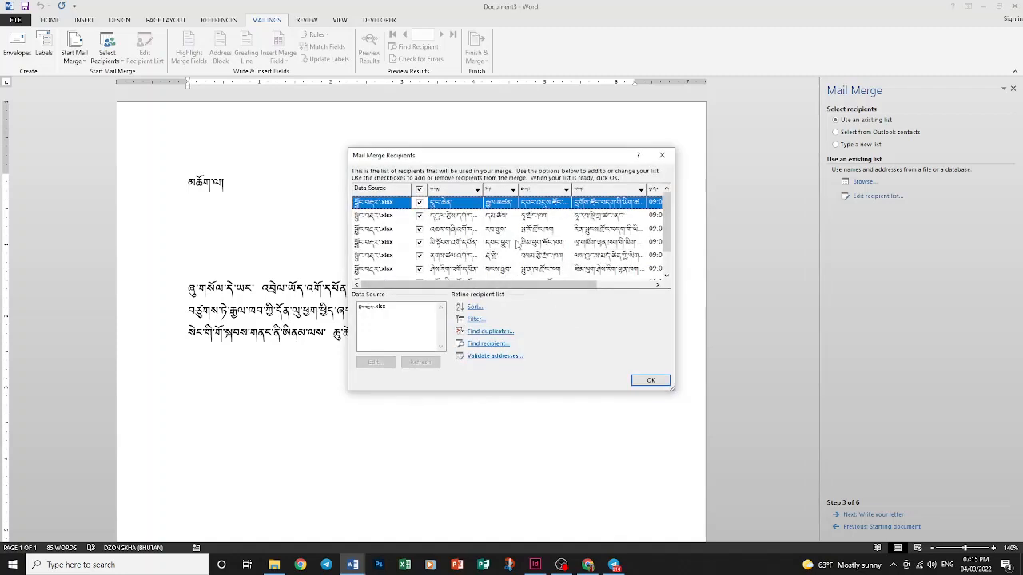
scroll(517, 245, down, 2)
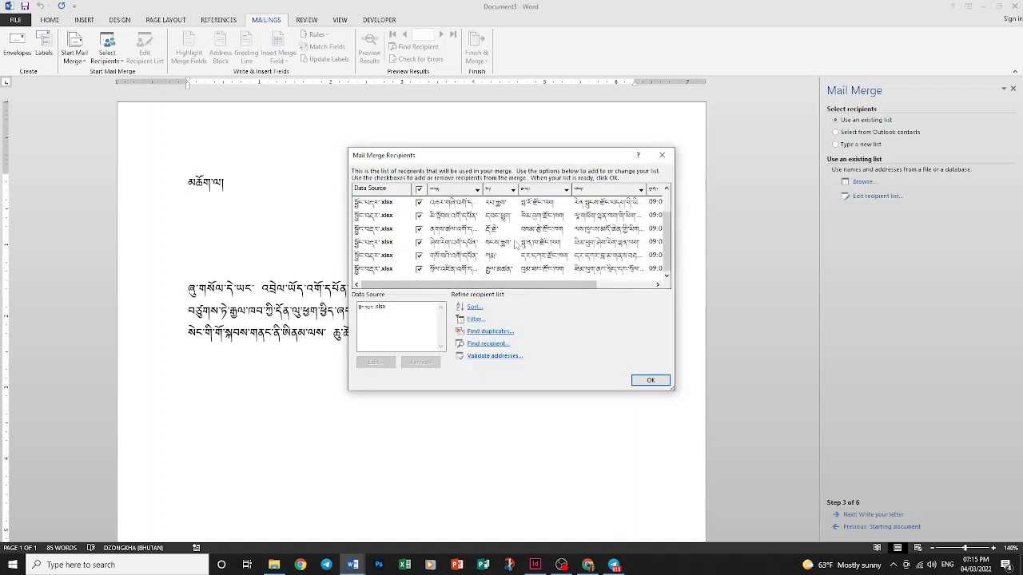
scroll(516, 245, up, 2)
scroll(589, 238, down, 2)
scroll(567, 233, up, 2)
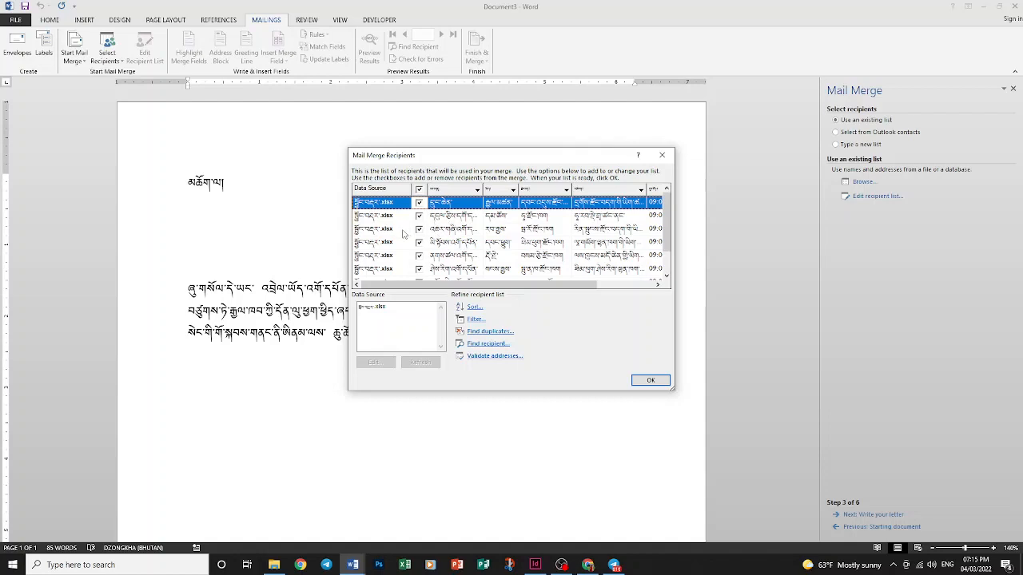
click(418, 203)
click(419, 216)
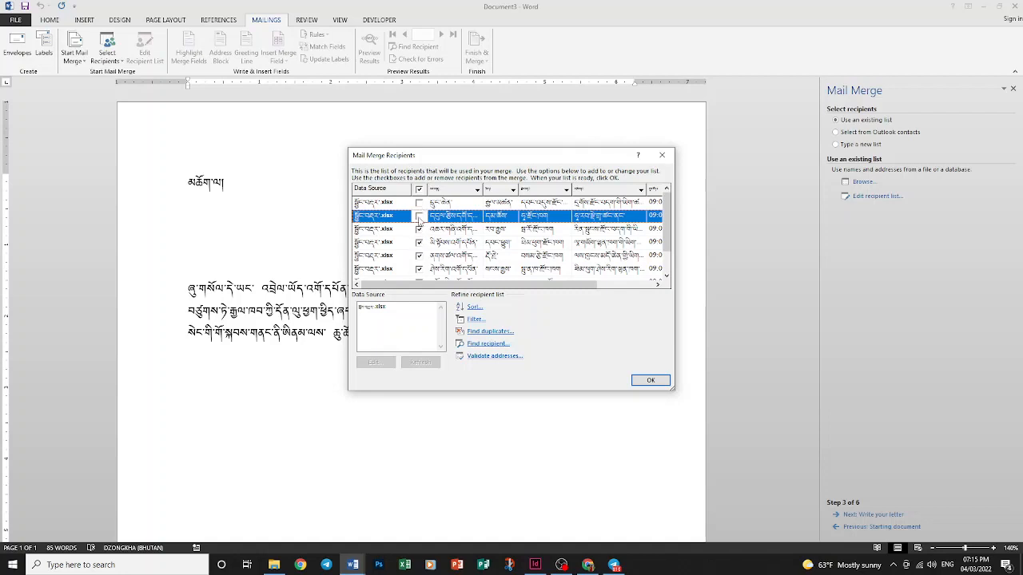
click(419, 216)
click(419, 202)
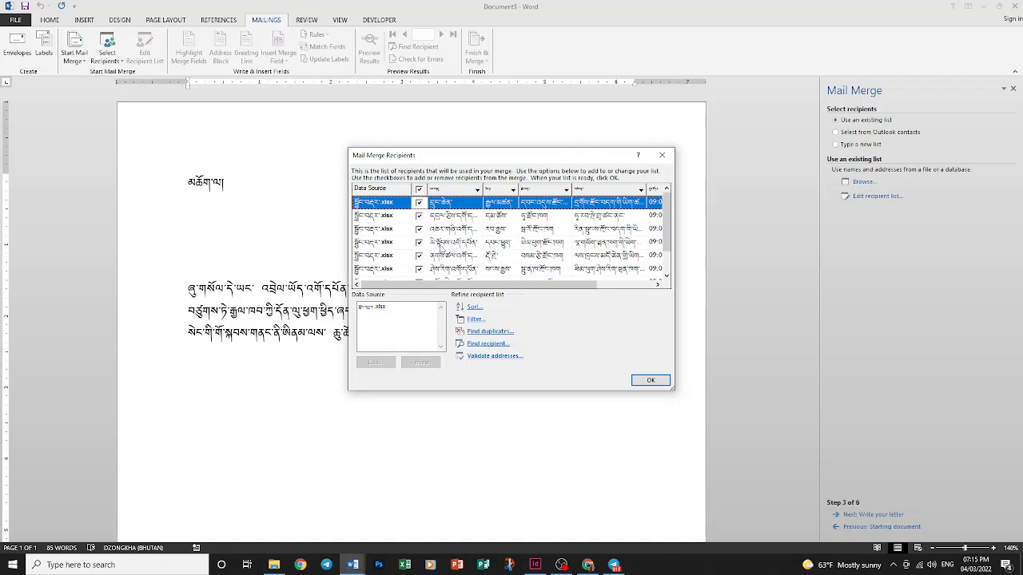
Accept the recipient list with all entries included and continue to writing the letter
click(371, 309)
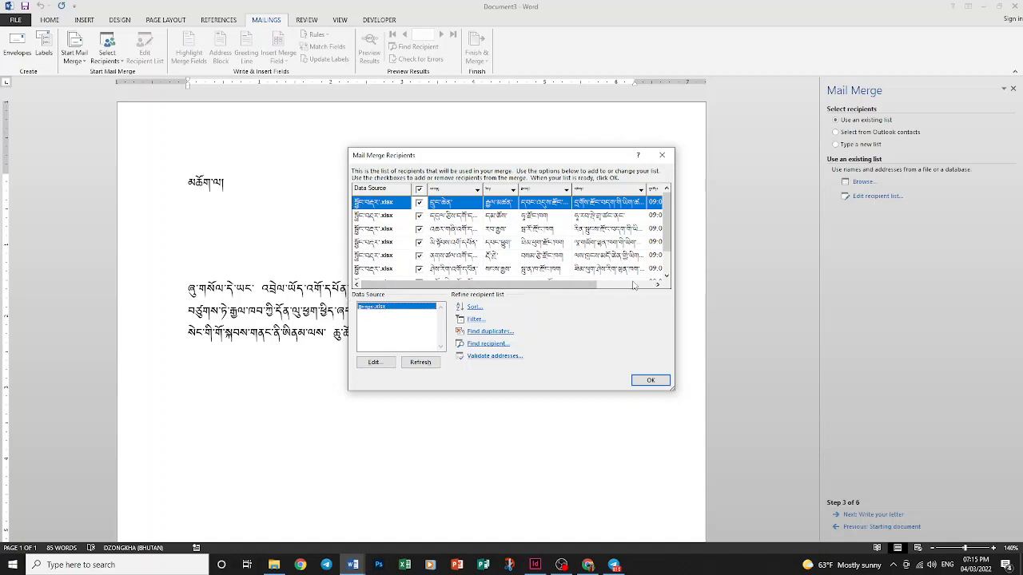
click(651, 382)
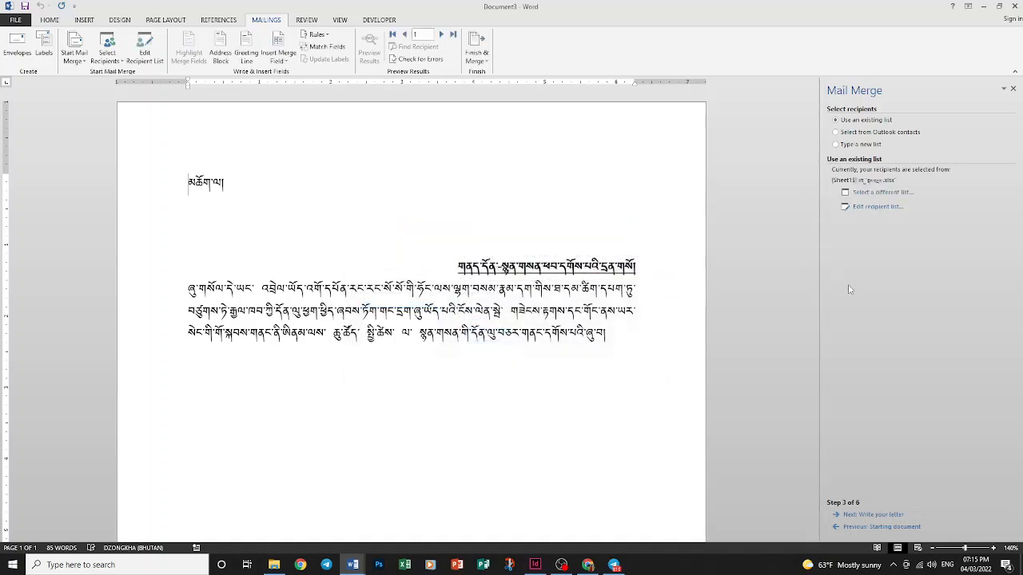
click(873, 515)
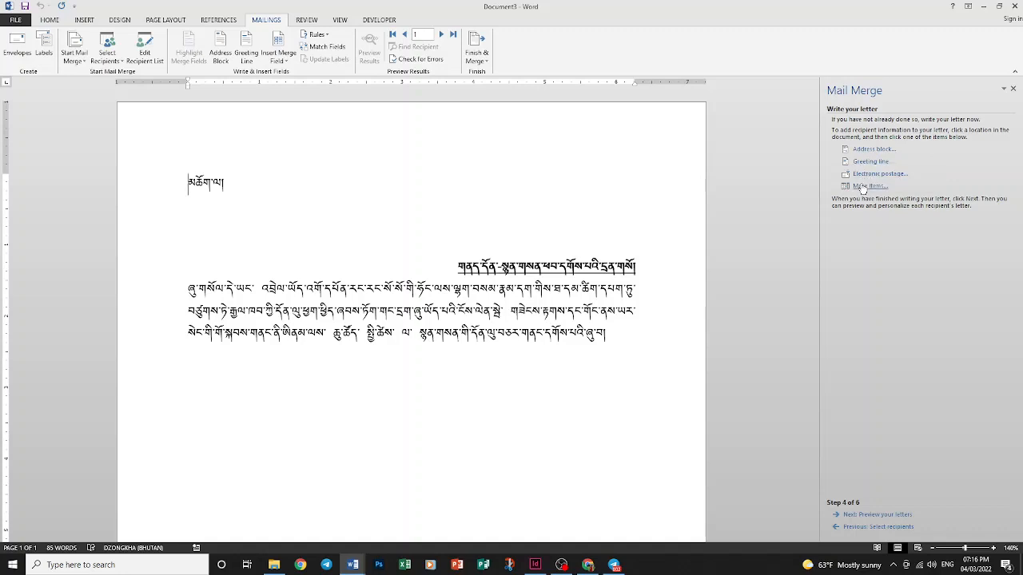
Insert the merge fields ལས་འགན། and མིང་།1 directly before the salutation མཆོག་ལ། on the letter's first line
click(864, 187)
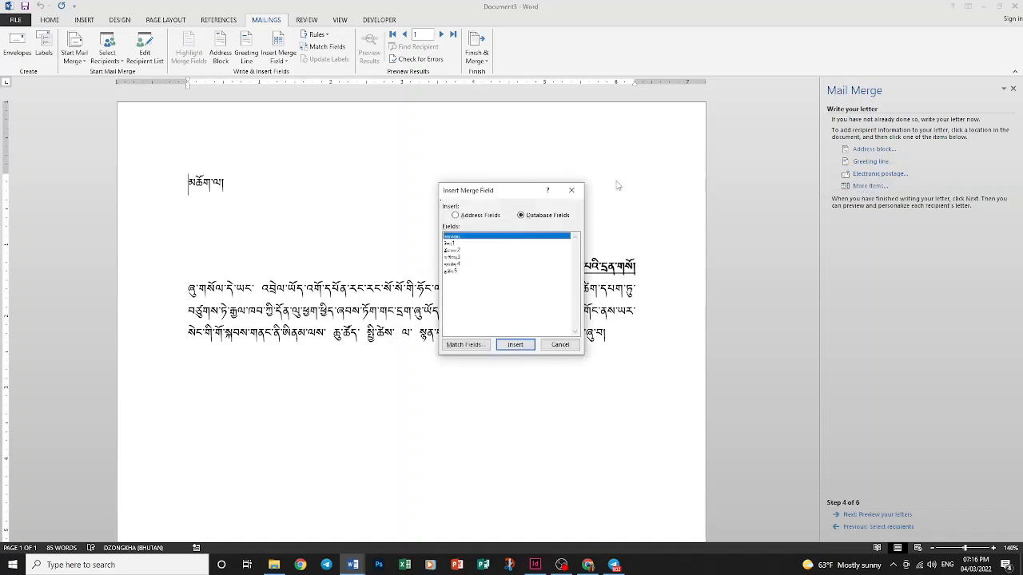
drag(509, 199, 516, 134)
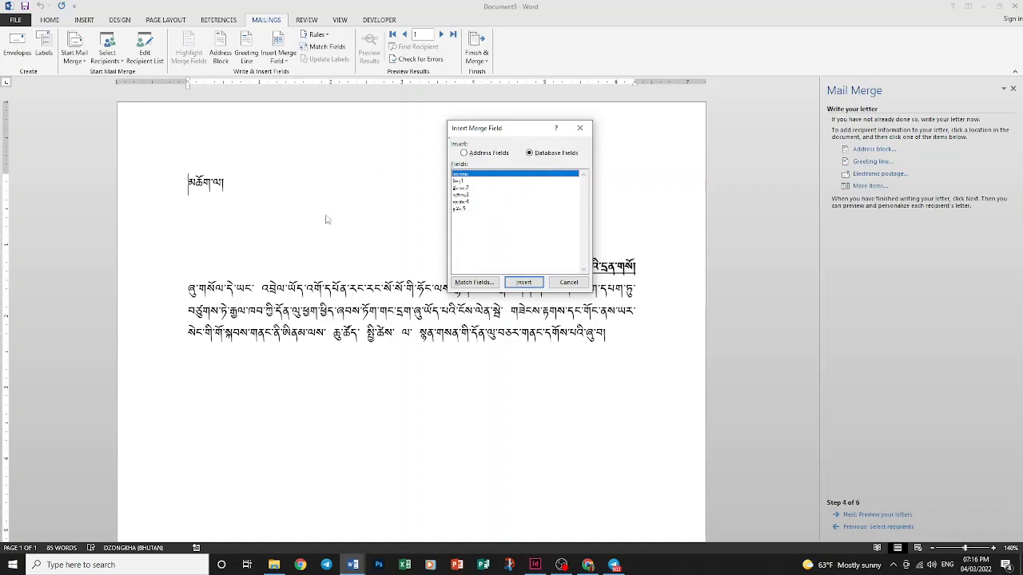
click(462, 183)
click(460, 194)
click(461, 207)
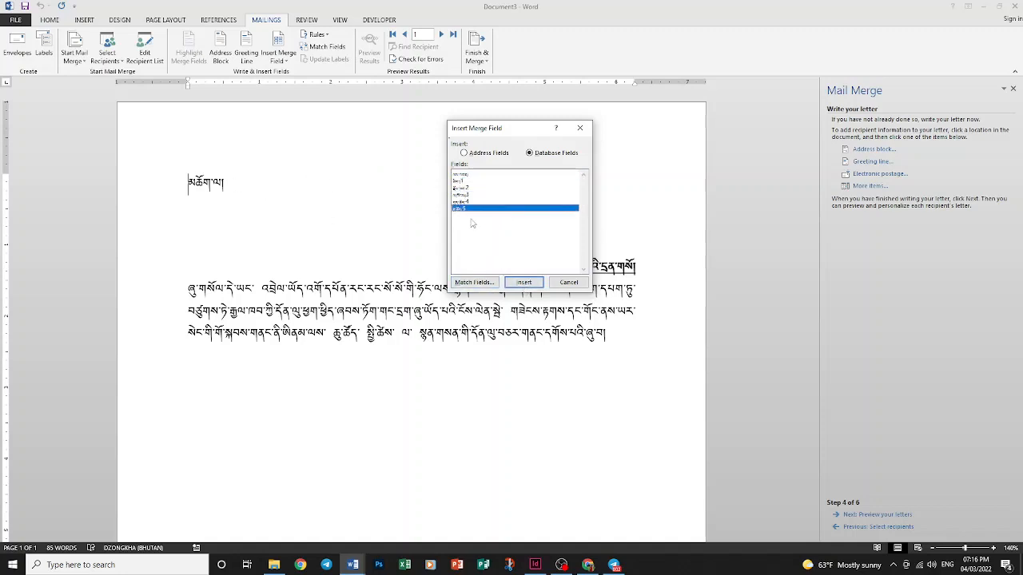
click(463, 174)
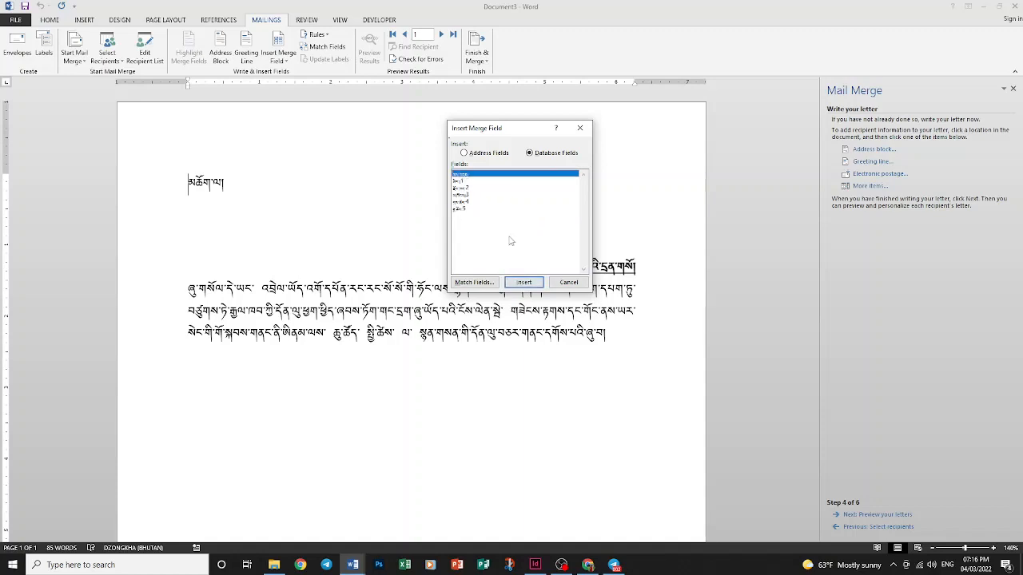
click(524, 283)
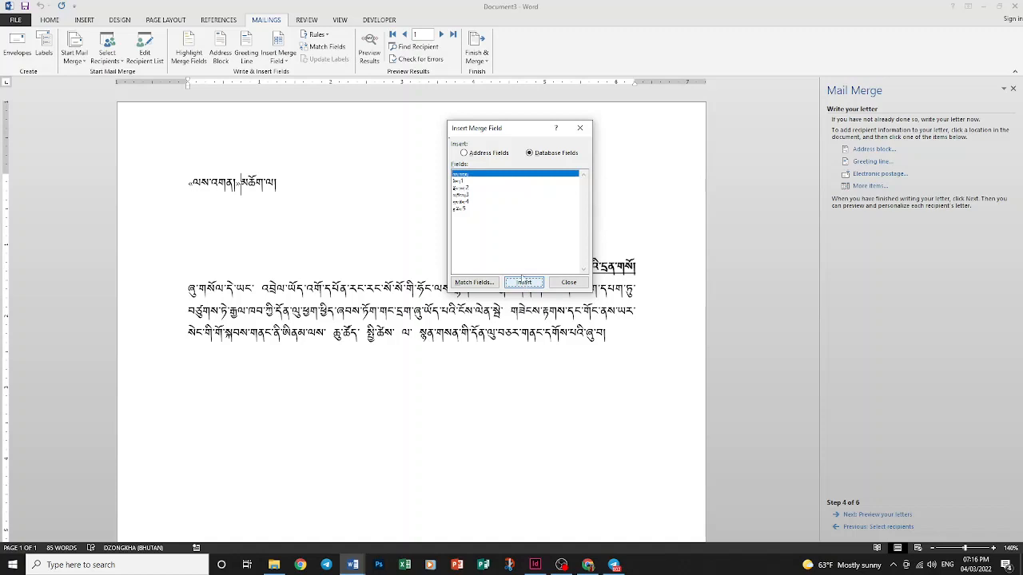
click(458, 182)
click(520, 283)
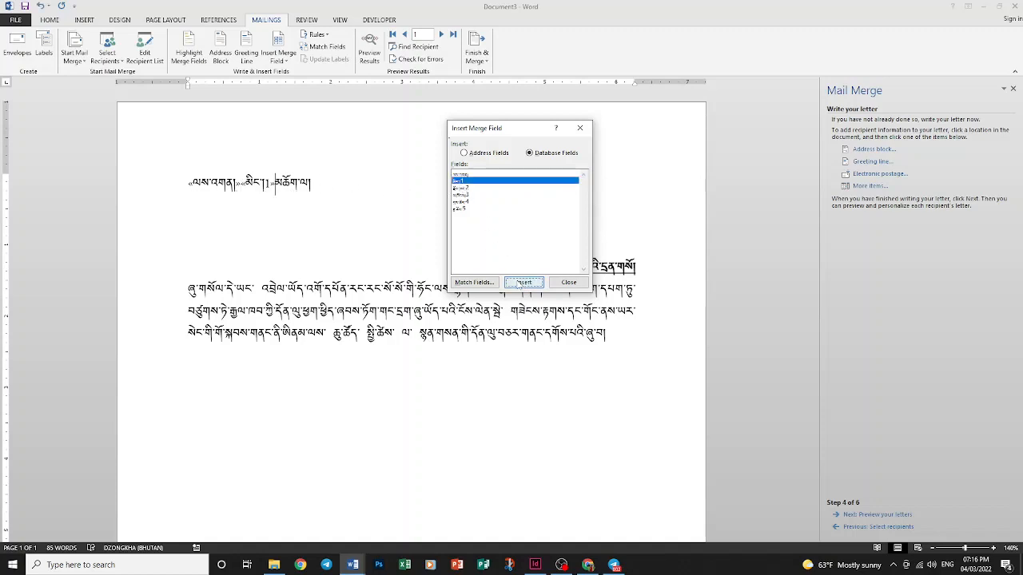
click(568, 283)
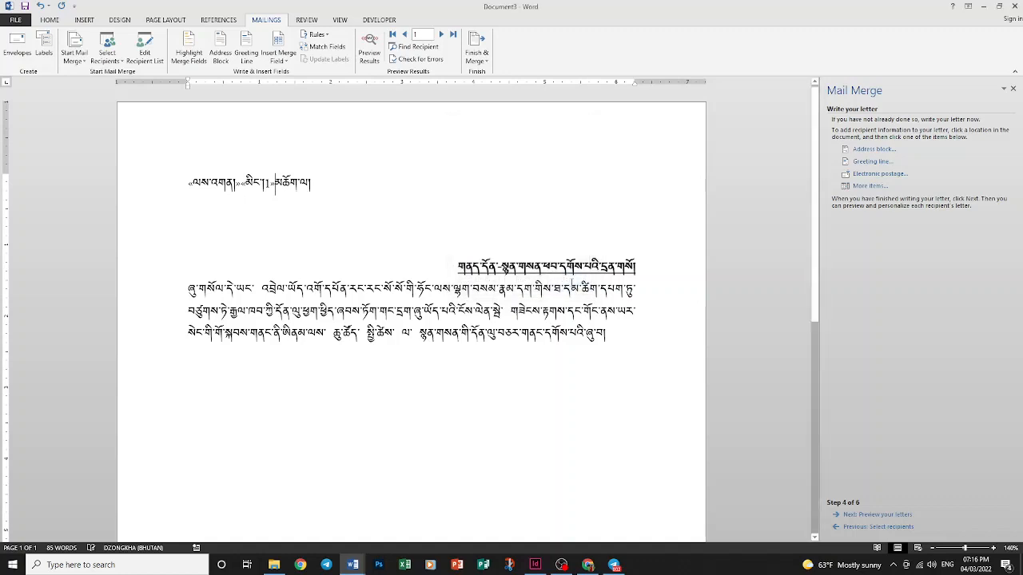
Add a new line below the salutation and insert the merge field རྫོང་ཁག་2 on it
click(322, 192)
key(Return)
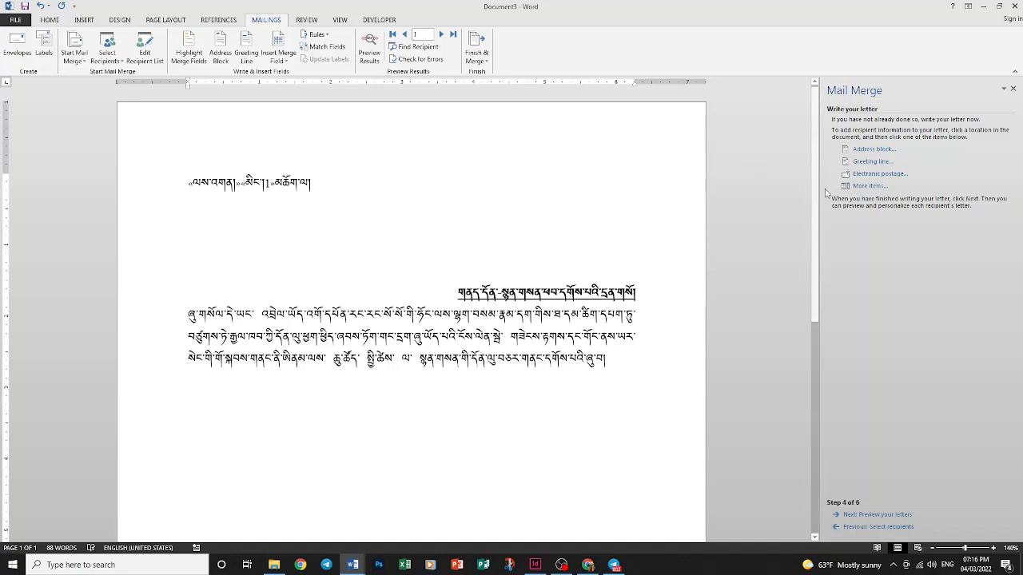
click(850, 187)
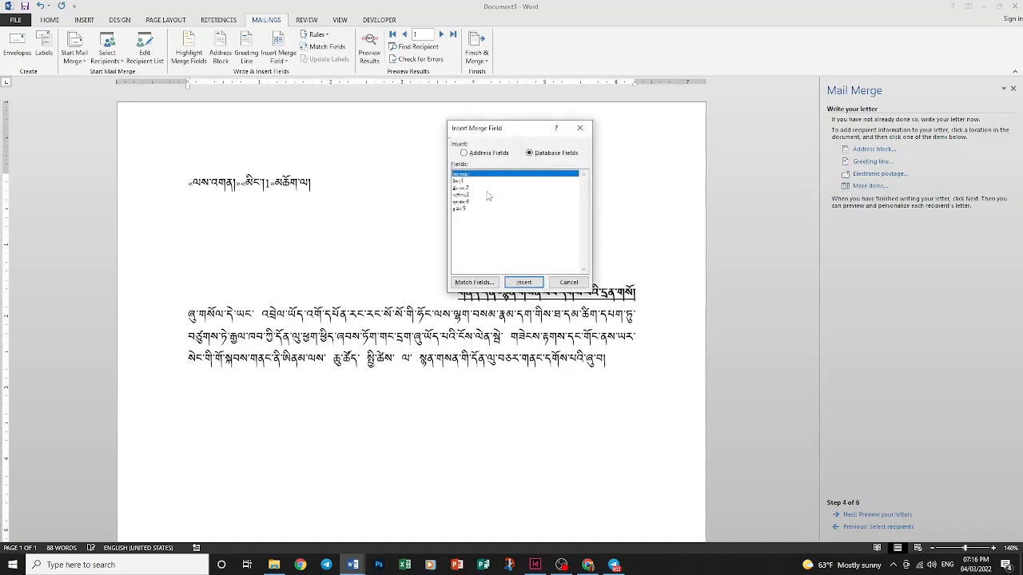
click(461, 189)
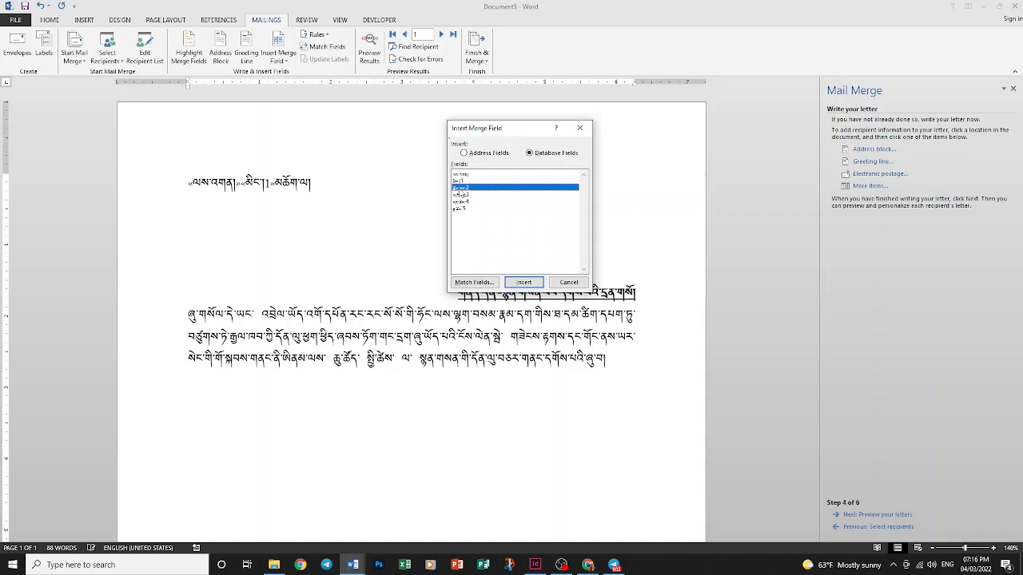
click(525, 283)
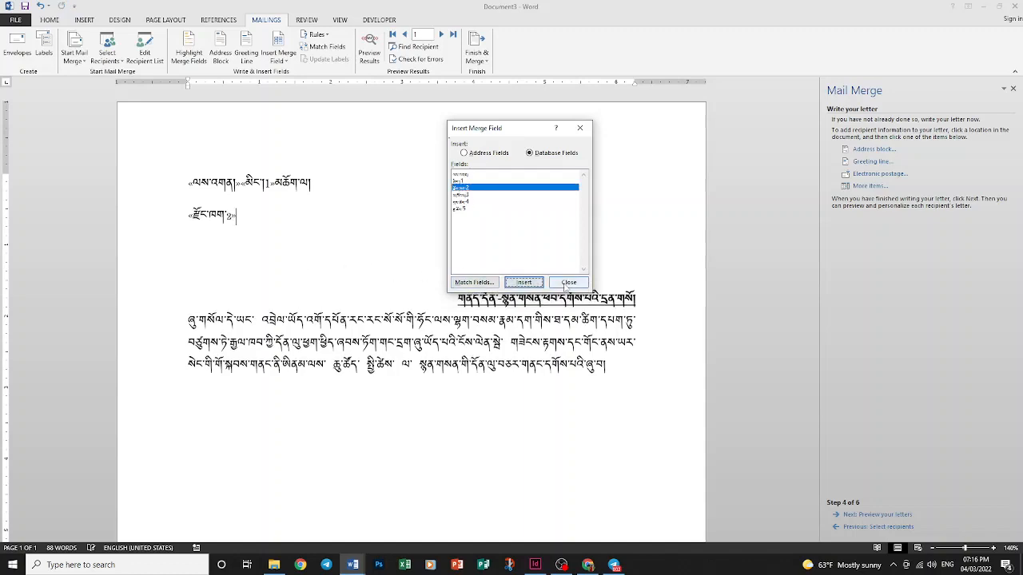
click(568, 283)
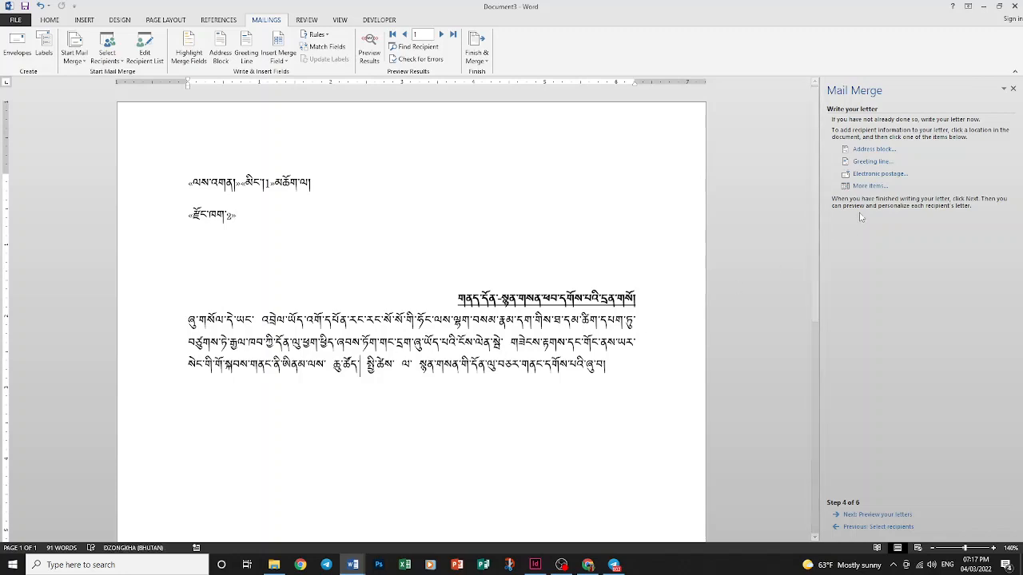
Insert the merge field དུས་ཚོད་4 after ཆུ་ཚོད་ in the last sentence of the letter body
click(870, 185)
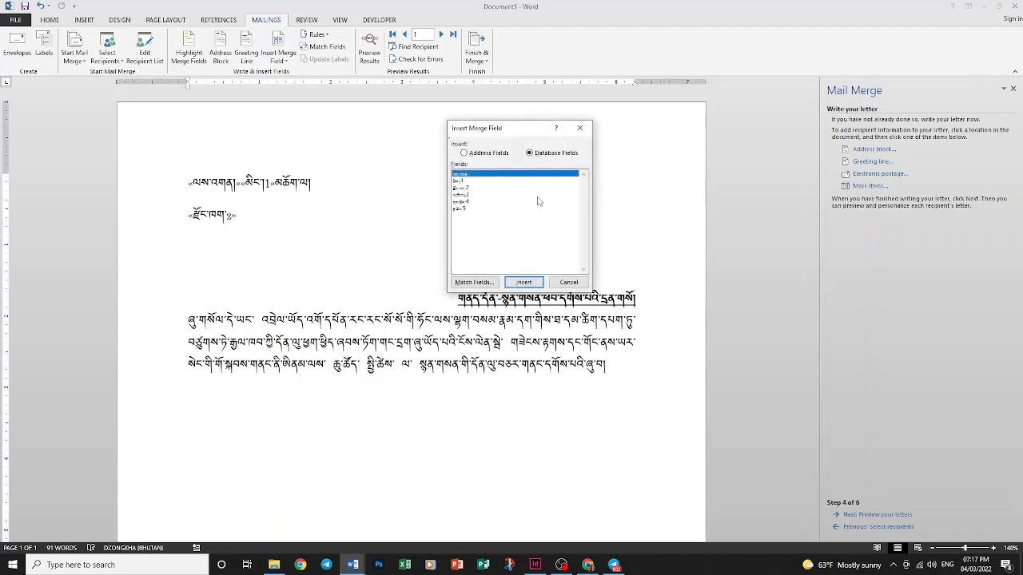
click(460, 202)
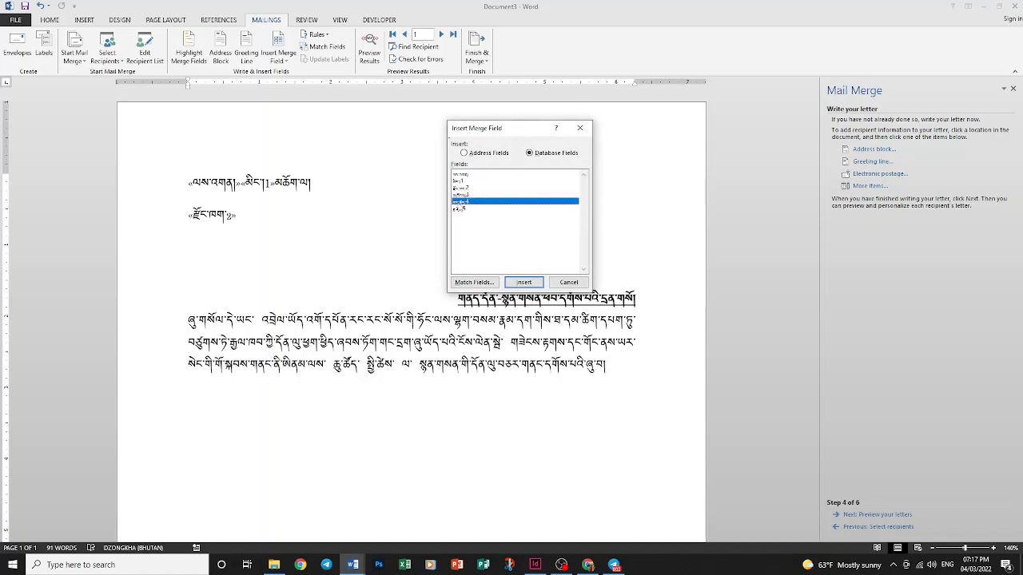
click(524, 282)
click(569, 283)
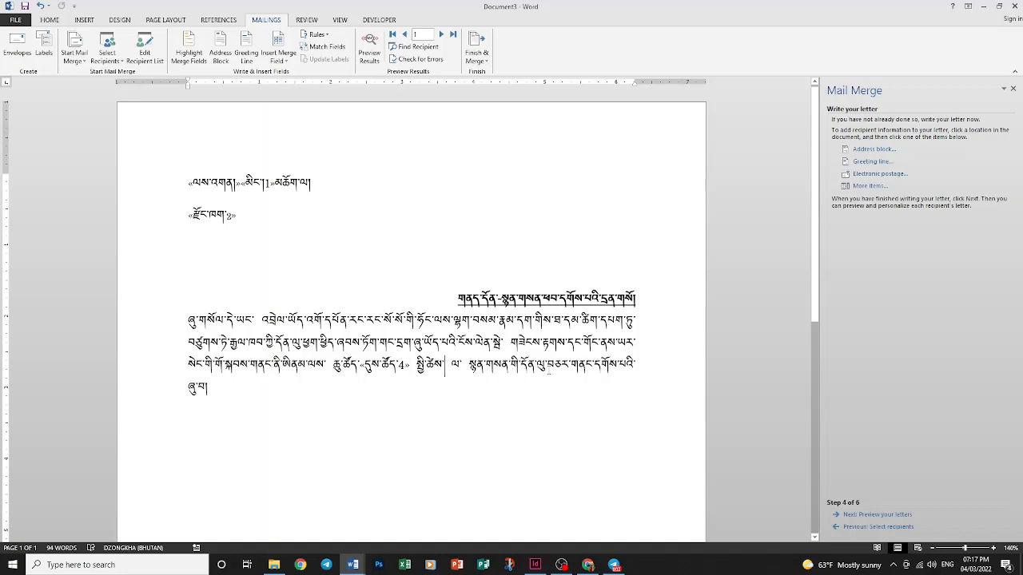
Insert the merge field ཟླ་ཚེས་5 after སྤྱི་ཚེས་ in the last sentence of the letter body
click(868, 186)
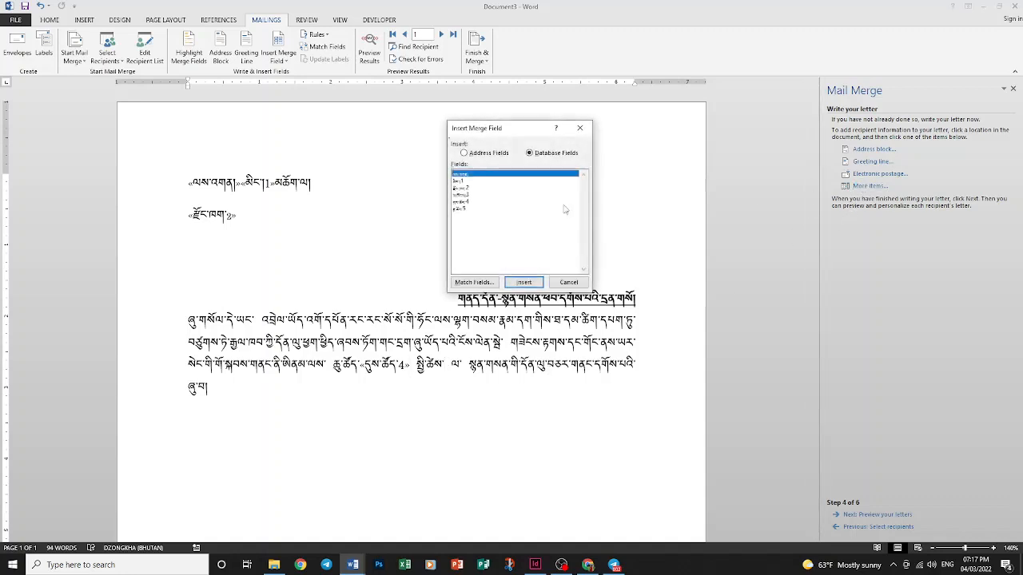
click(464, 209)
click(523, 282)
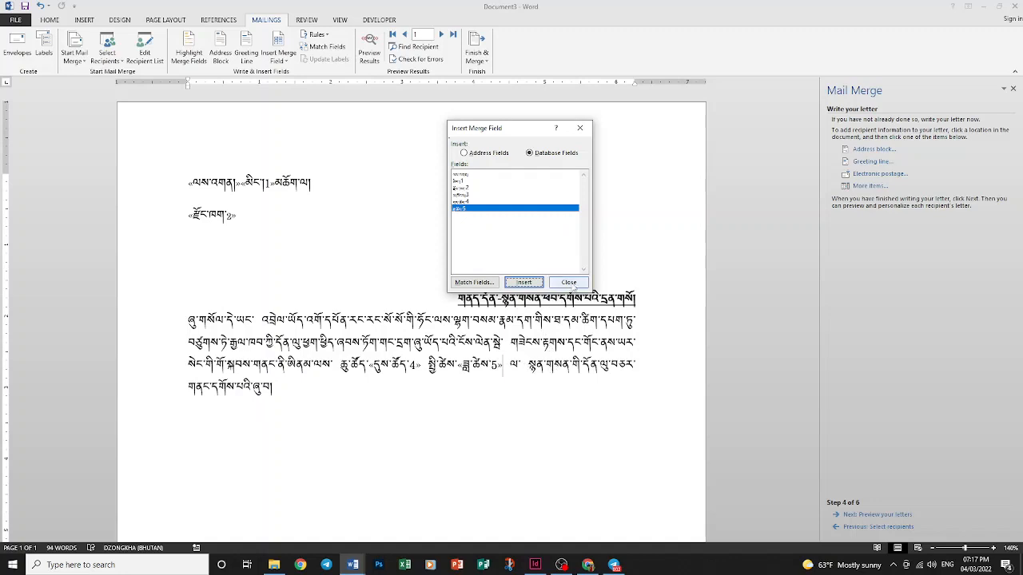
click(571, 282)
Insert the merge field ས་ཁོངས།3 after ལ་ and before སྙན་གསན་ in the last sentence
click(525, 364)
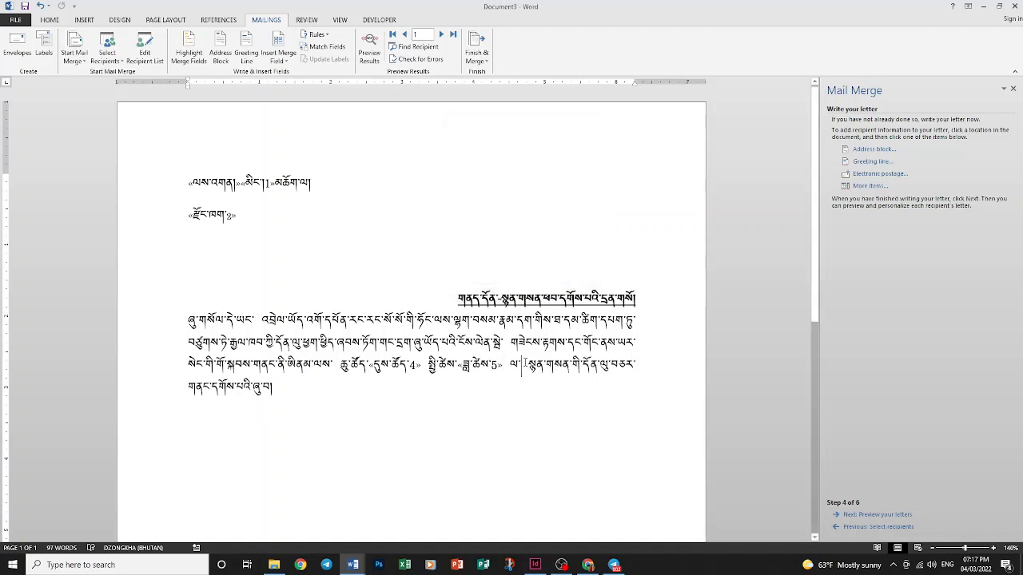
click(869, 186)
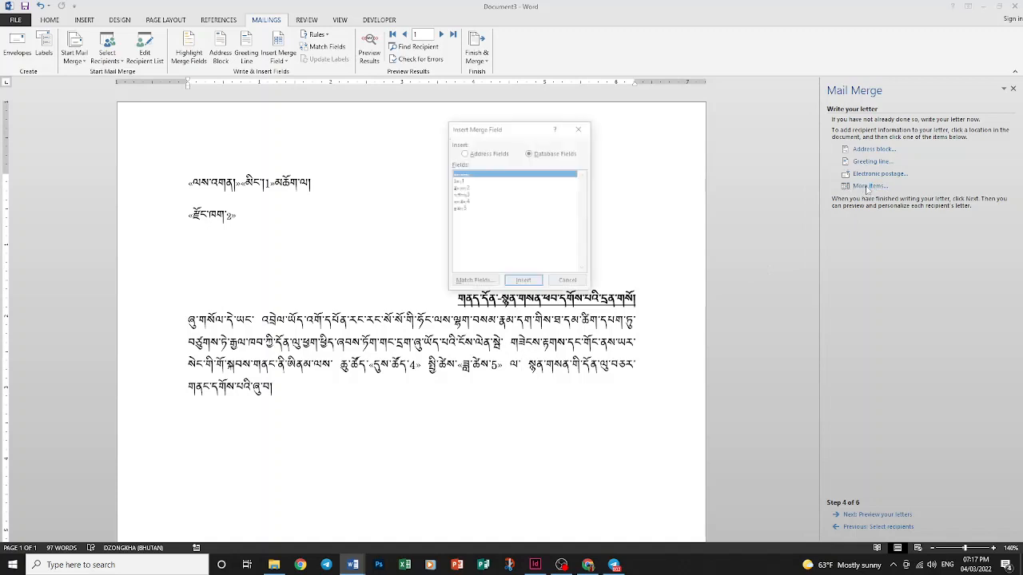
click(468, 194)
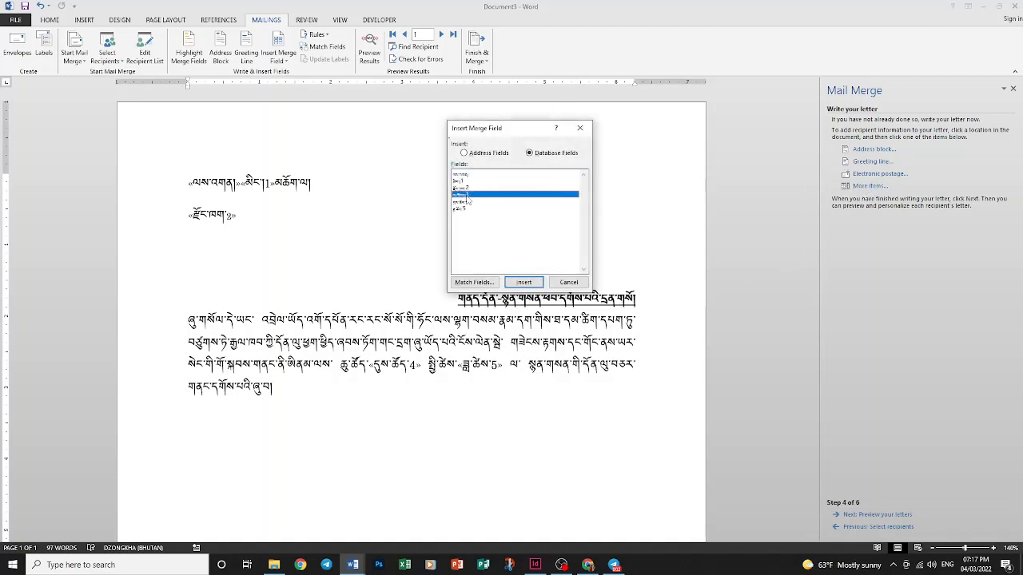
click(524, 283)
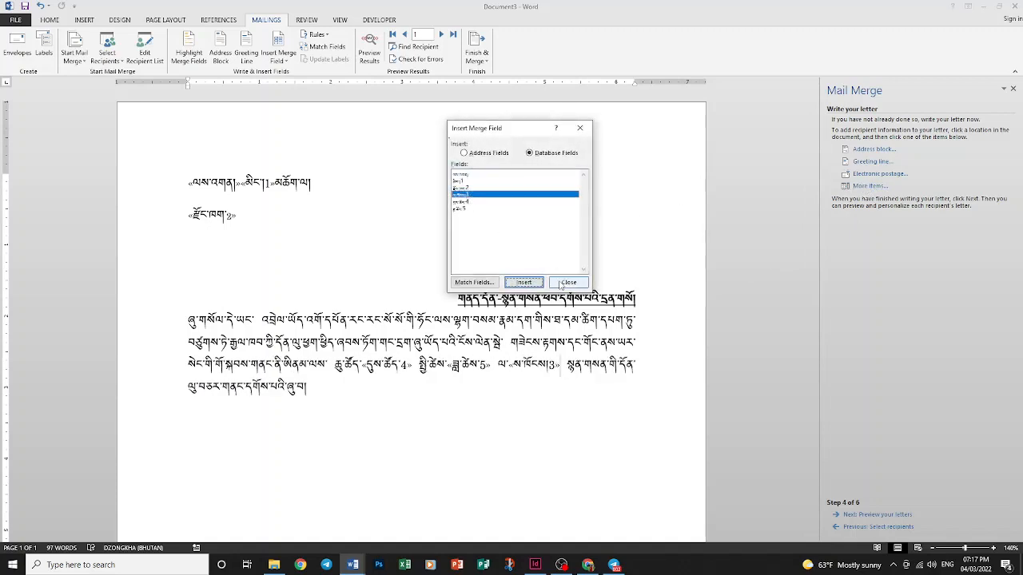
click(569, 282)
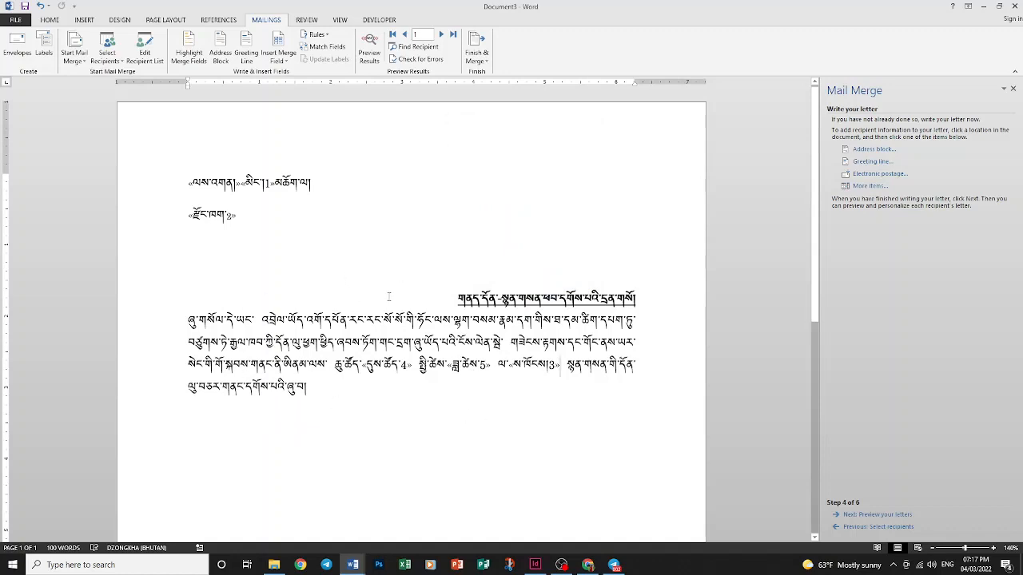
Preview the merged letters up to recipient 8 and back to recipient 1, and continue to completing the merge
click(895, 520)
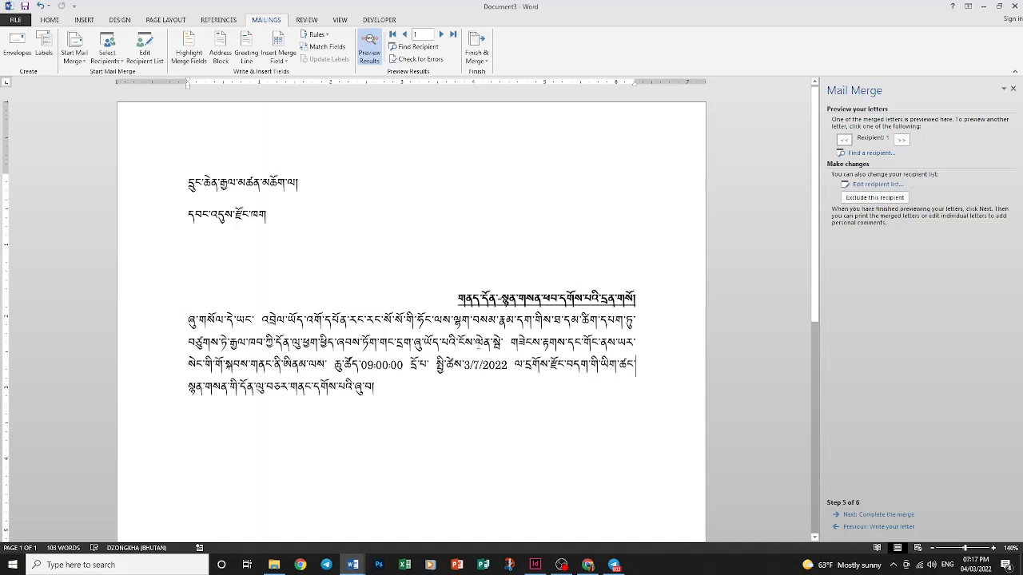
click(903, 140)
click(905, 141)
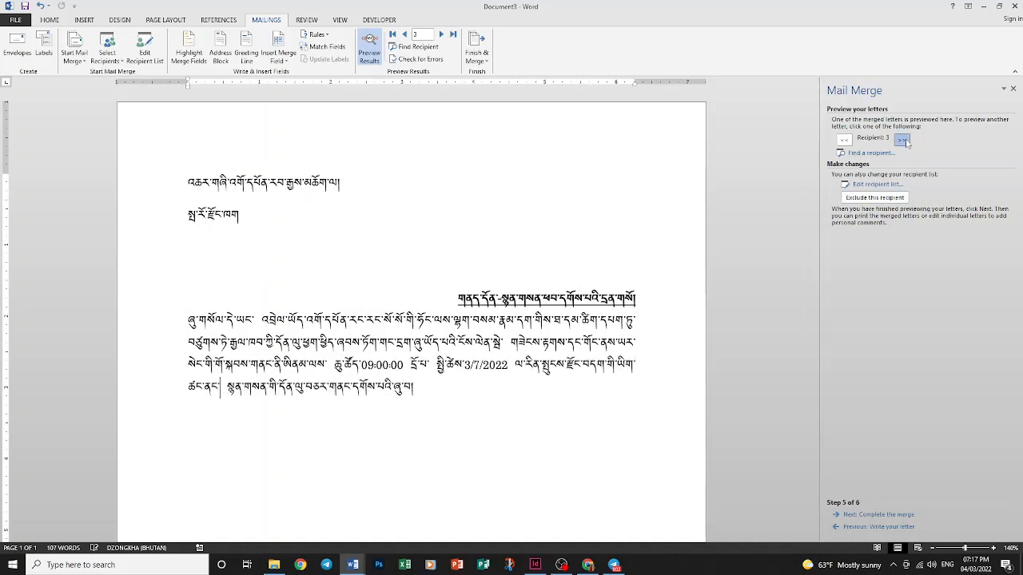
click(905, 141)
click(905, 140)
click(904, 140)
click(903, 140)
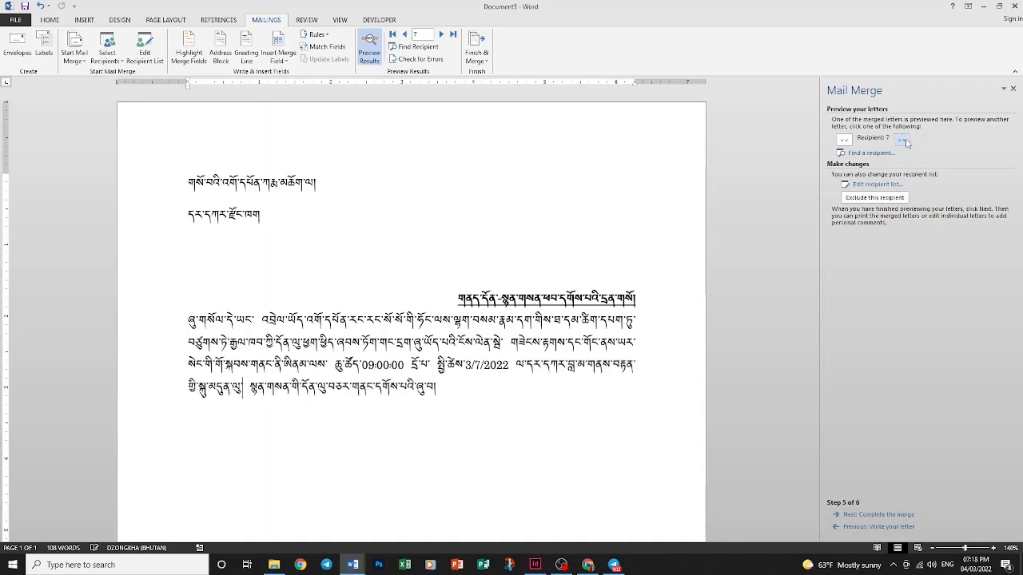
click(905, 141)
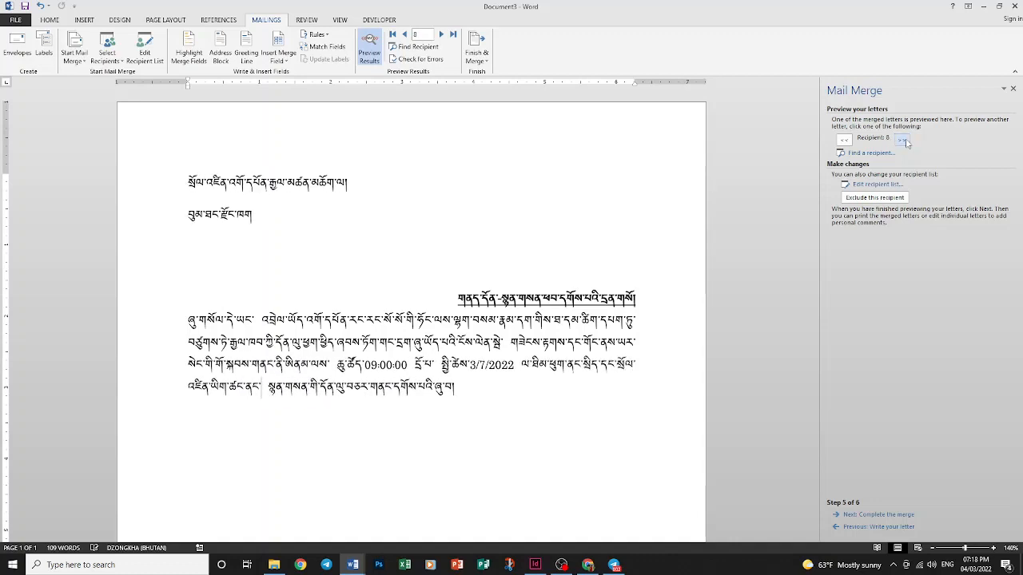
click(845, 140)
click(845, 140)
click(844, 140)
click(845, 139)
click(845, 140)
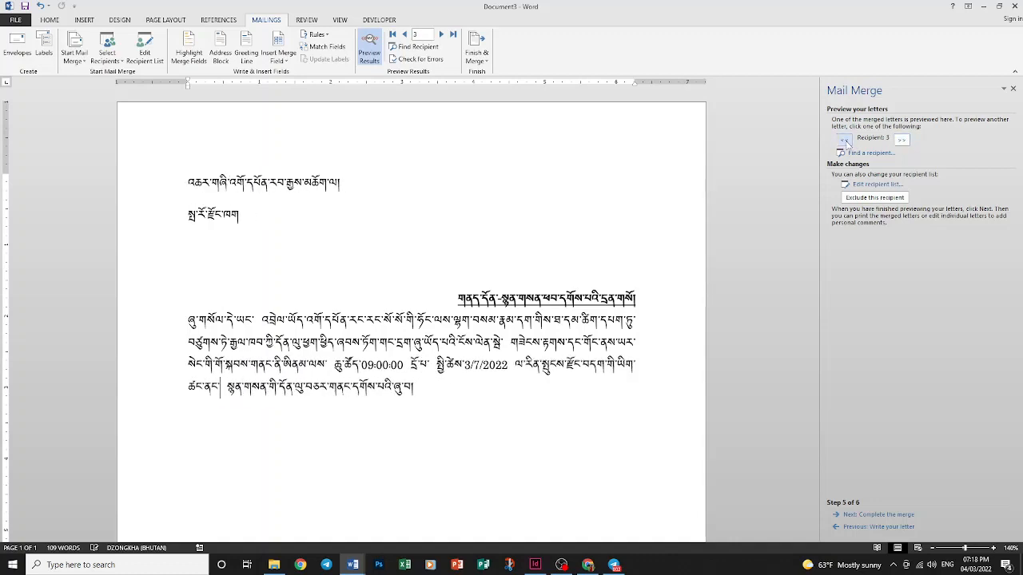
click(845, 140)
click(844, 140)
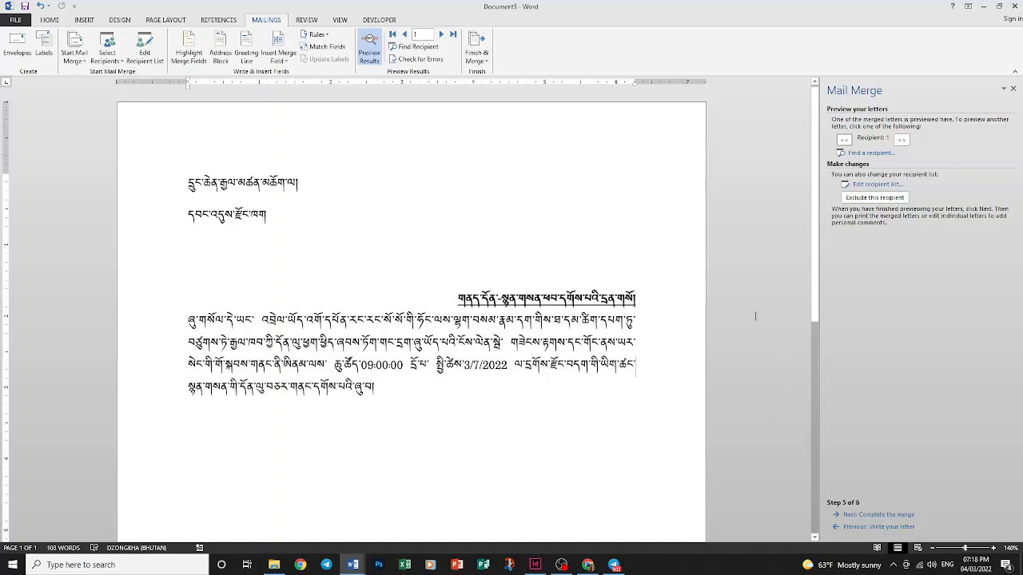
click(879, 516)
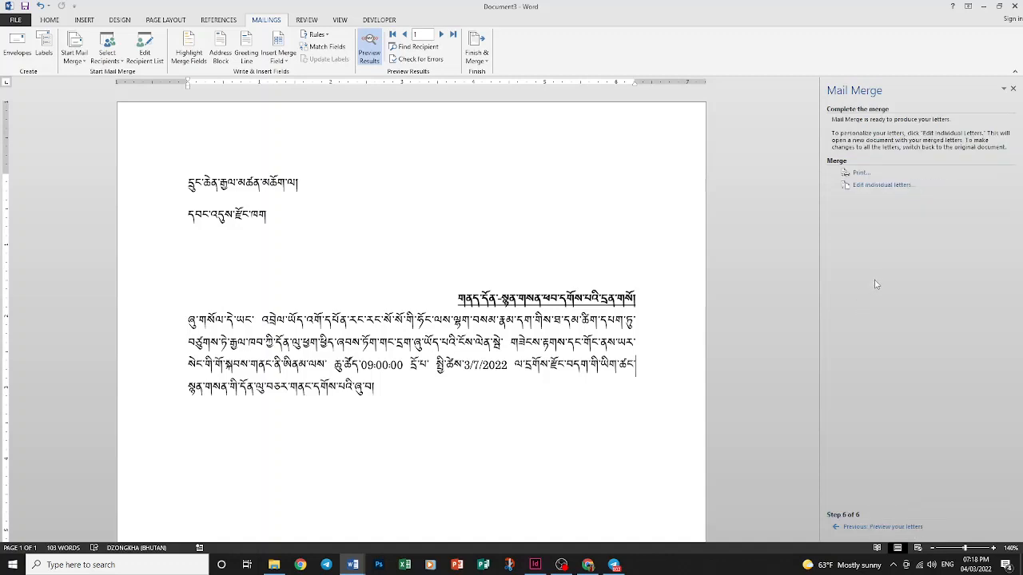
click(884, 188)
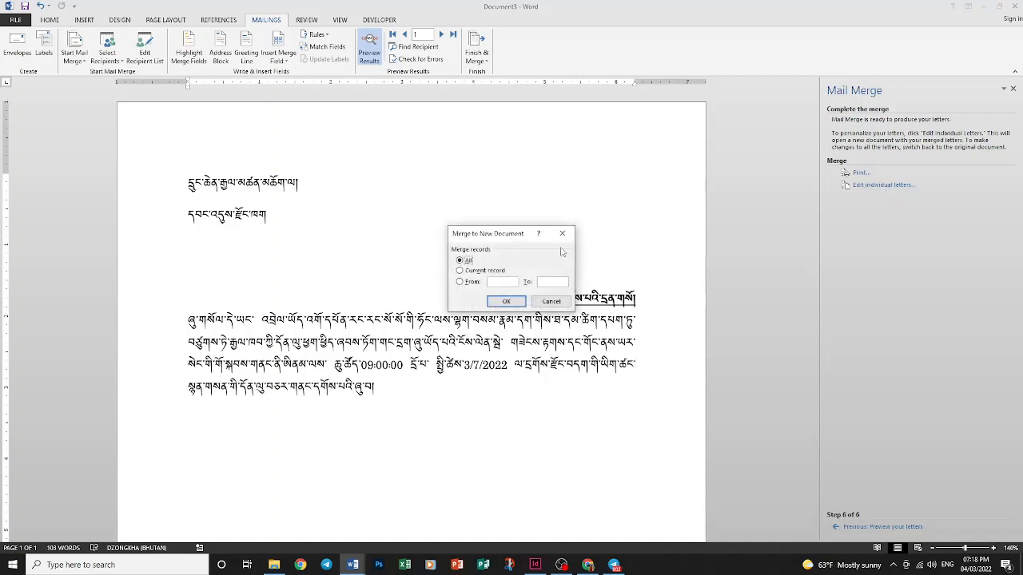
drag(512, 238, 512, 196)
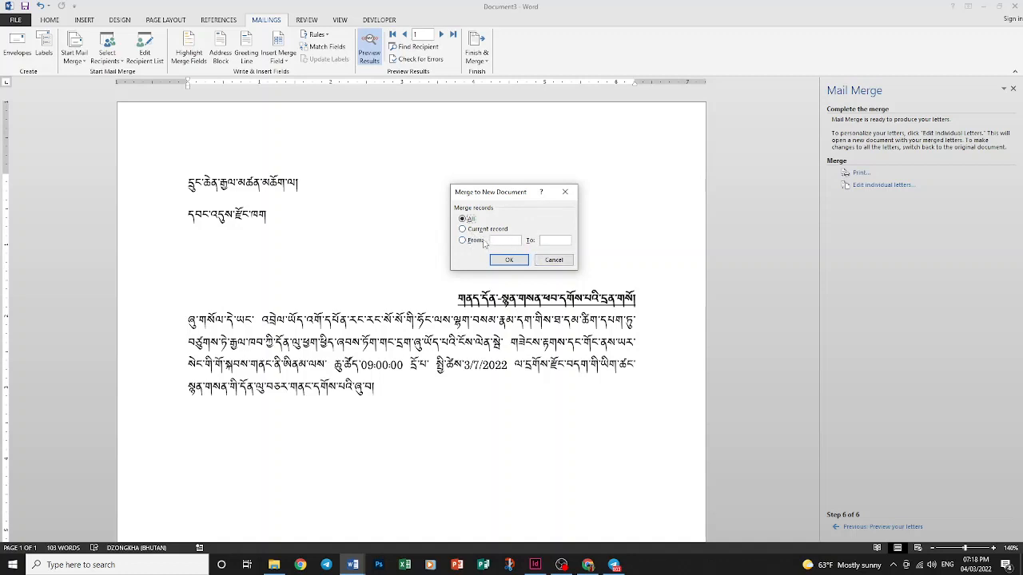
click(558, 264)
Print all merged records with Microsoft Print to PDF, saving the output on the Desktop as fdgdfgdgfd
click(861, 173)
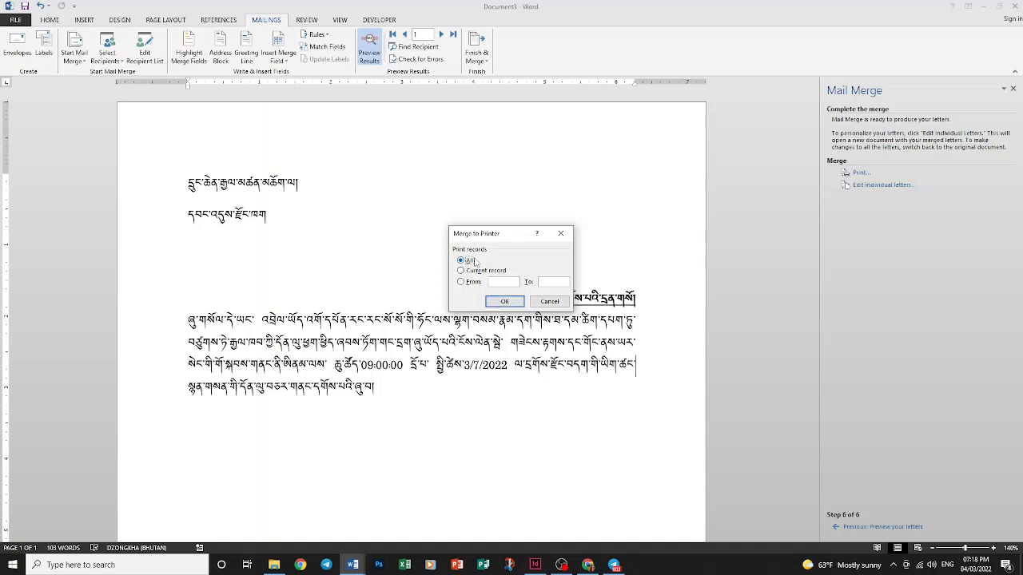
click(495, 302)
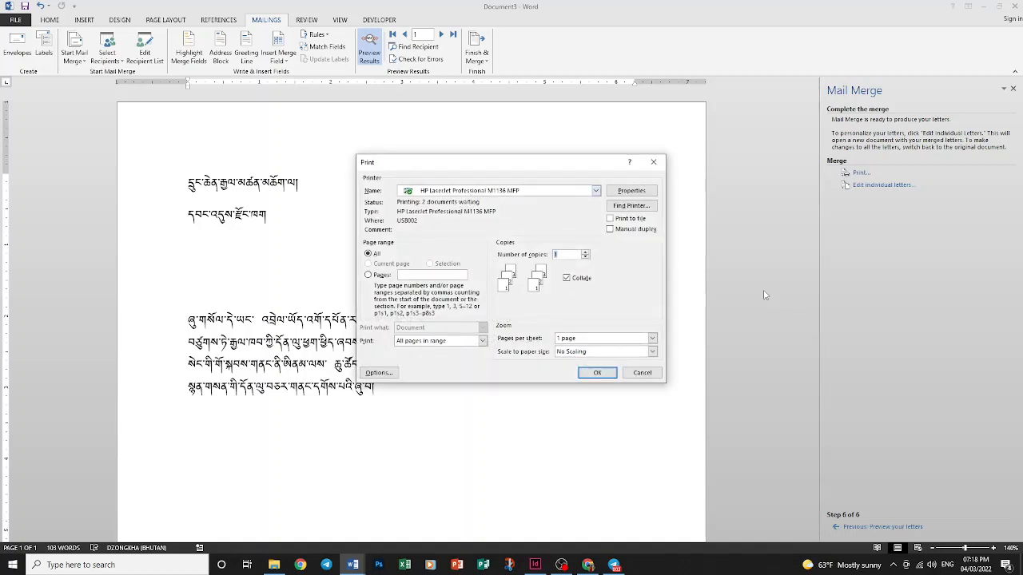
click(596, 190)
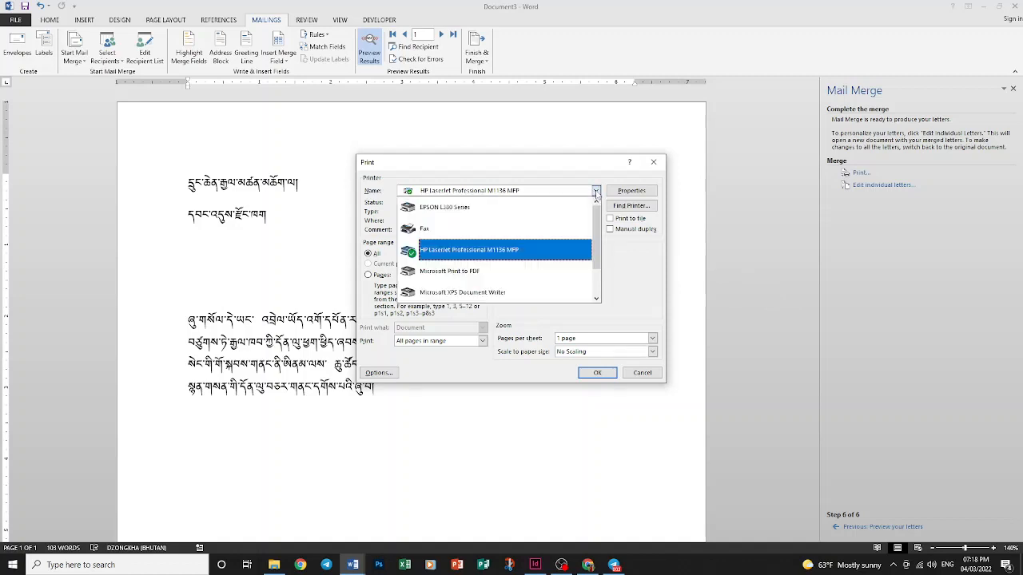
click(522, 273)
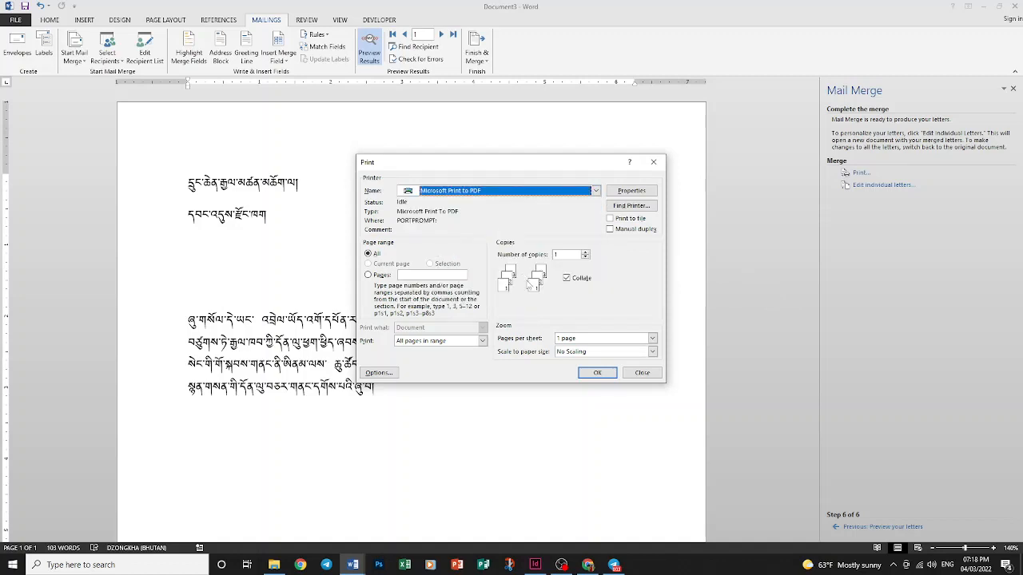
click(597, 373)
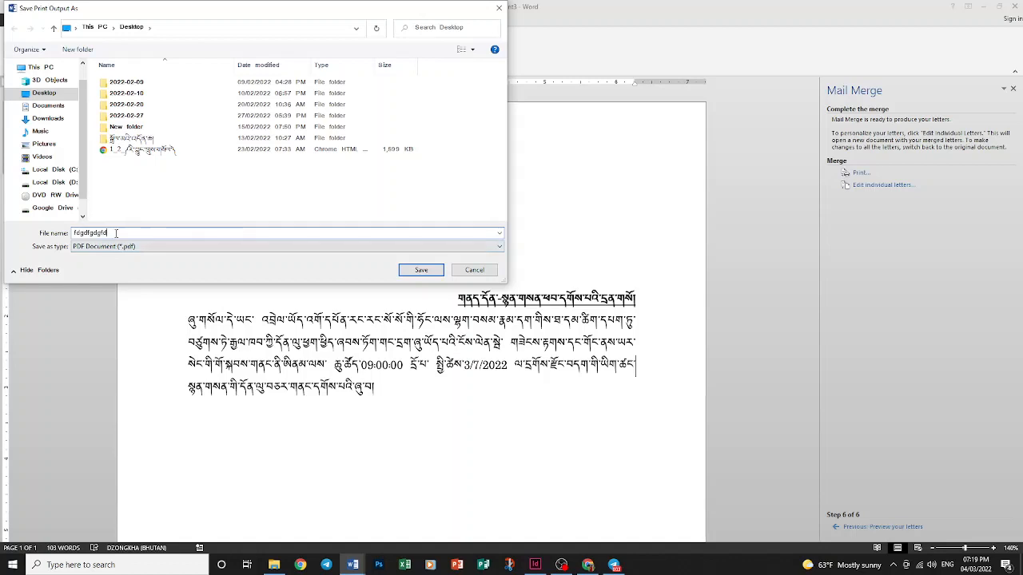
text(fdgdfgdgfd)
click(410, 273)
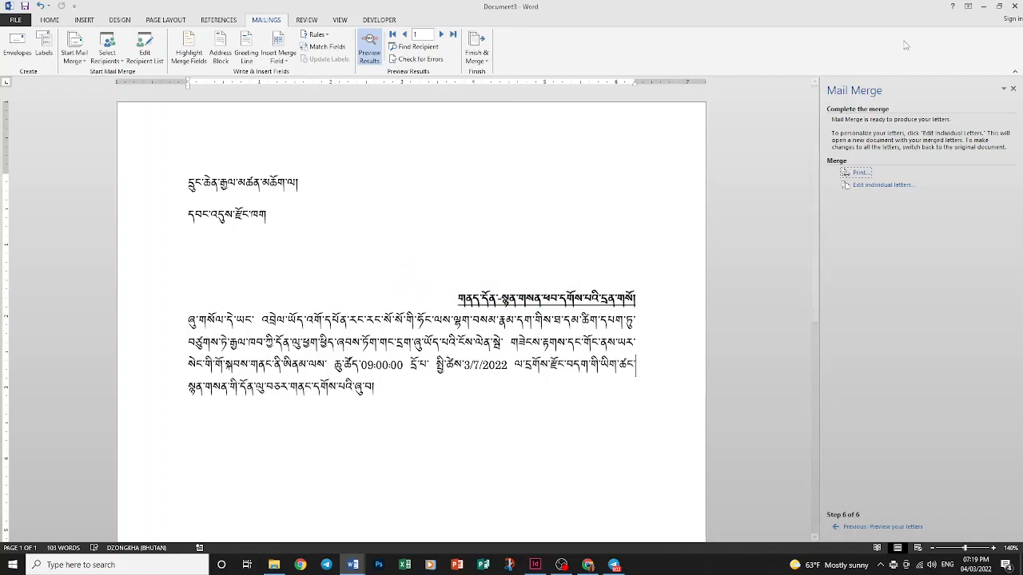
Open the fdgdfgdgfd PDF from the desktop and look through its merged letters from the first page towards the last
click(983, 6)
click(984, 7)
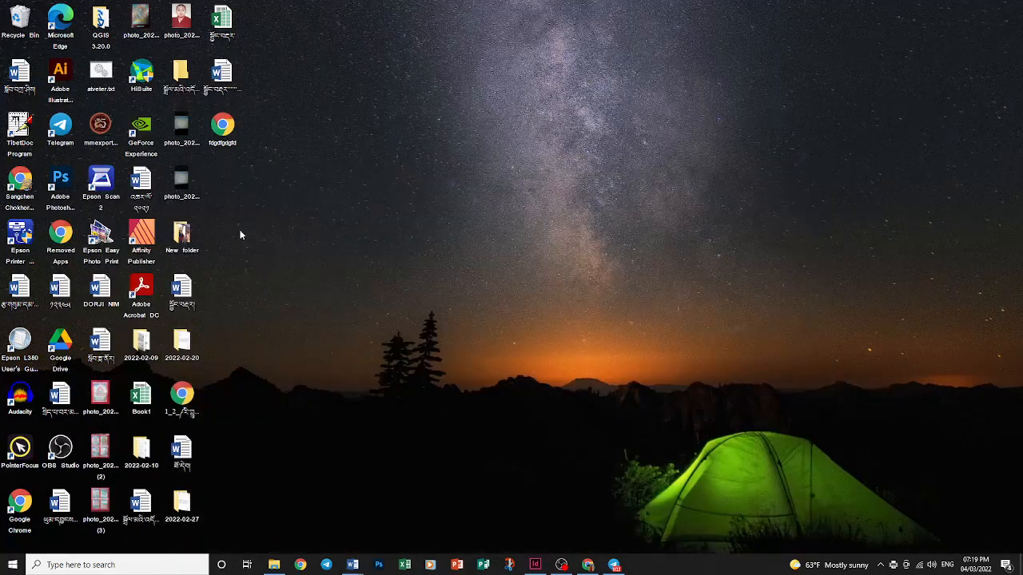
double_click(239, 134)
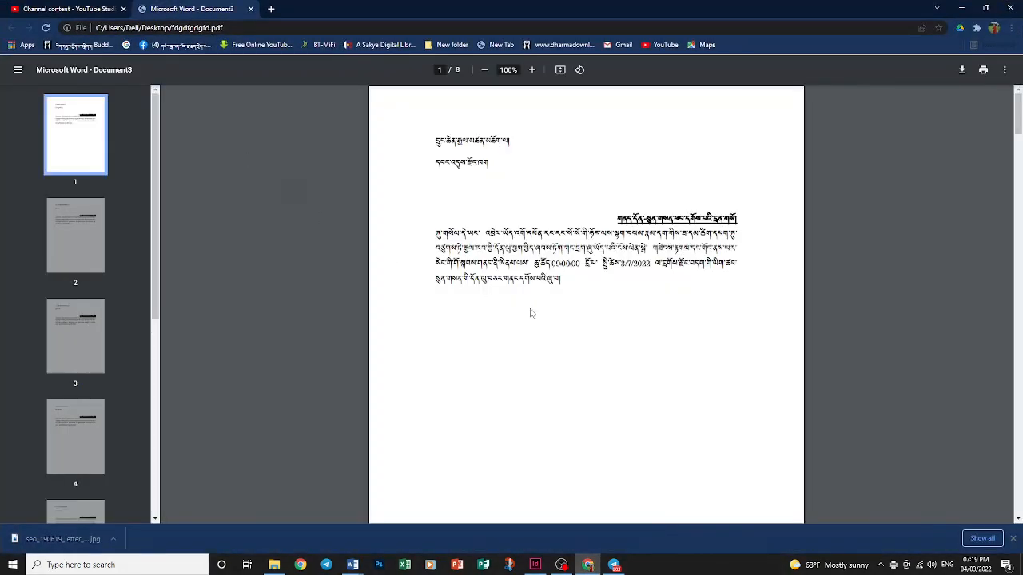
scroll(531, 313, down, 9)
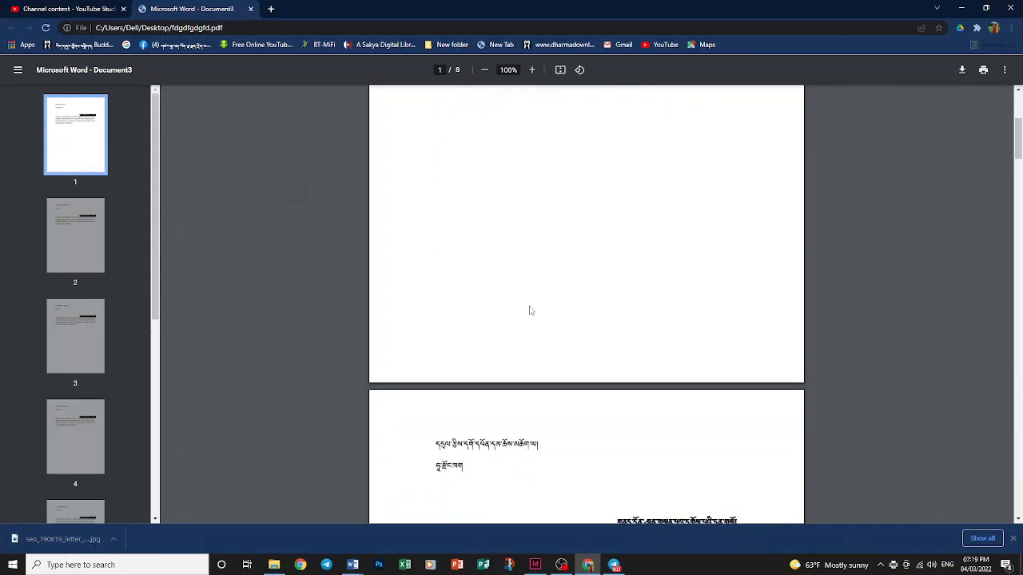
scroll(529, 310, down, 15)
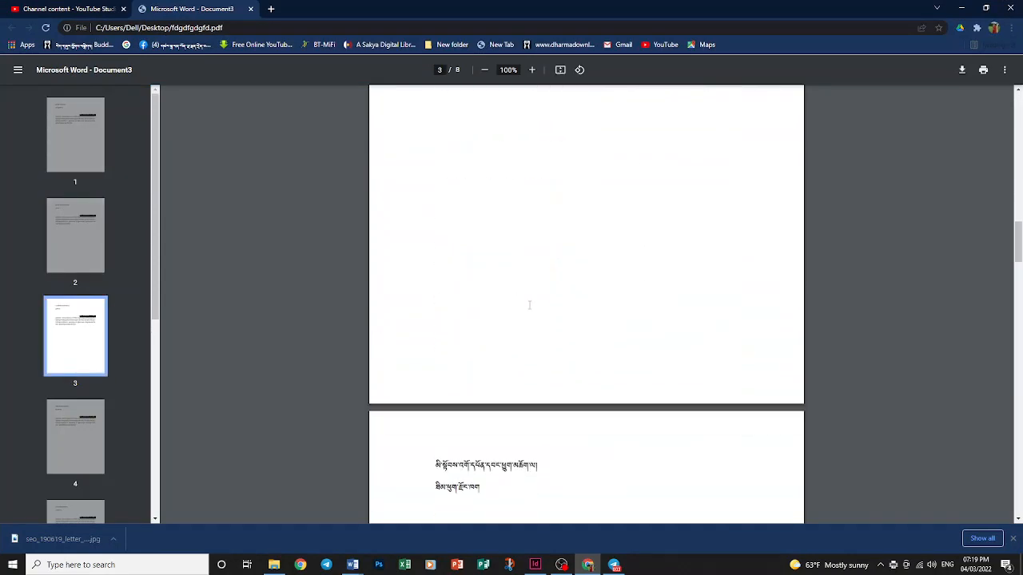
scroll(529, 310, down, 10)
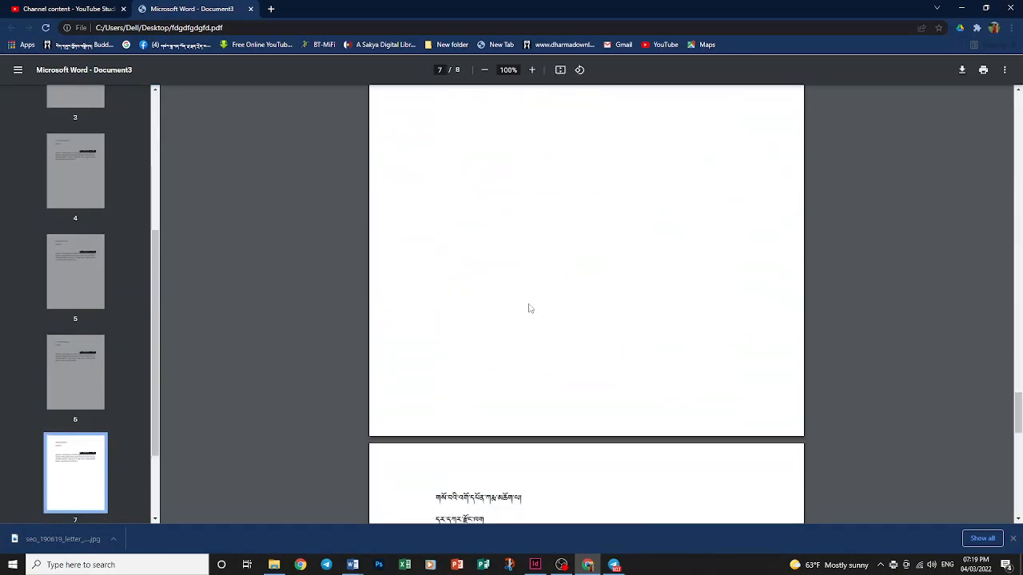
click(961, 8)
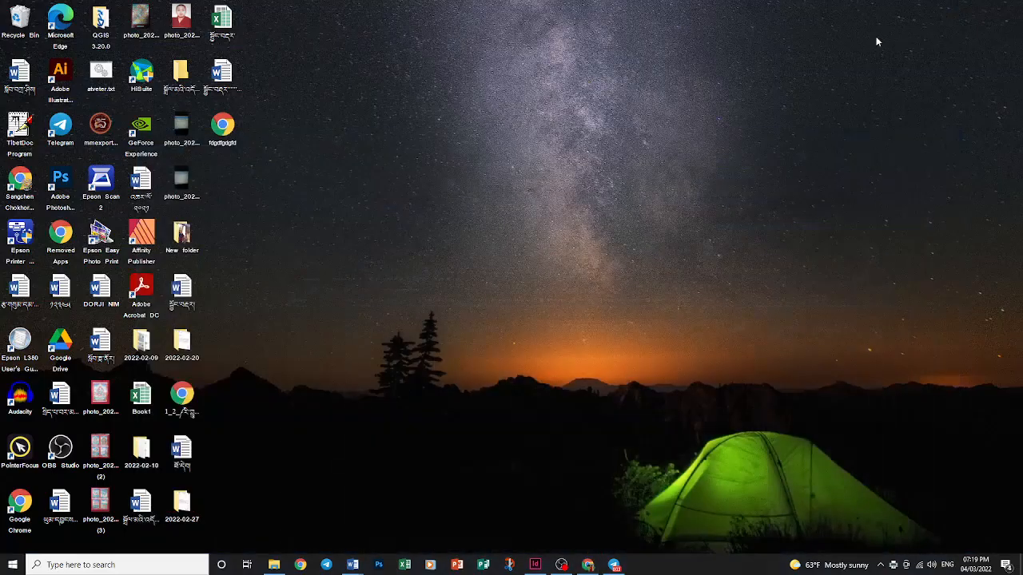
Permanently delete the fdgdfgdgfd PDF from the desktop and switch back to the merged letter Document3 in Word
click(230, 141)
key(shift+Delete)
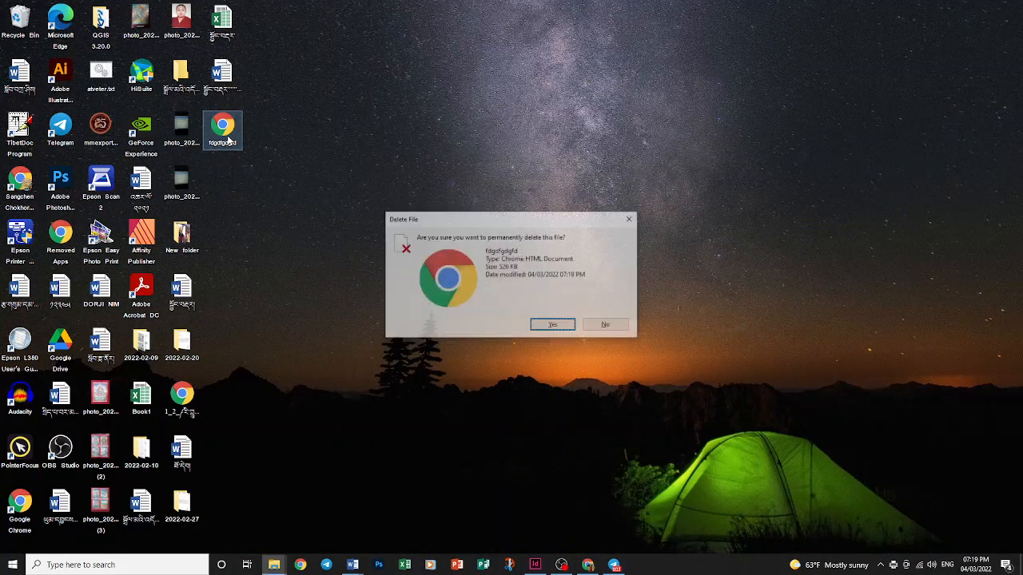
click(551, 326)
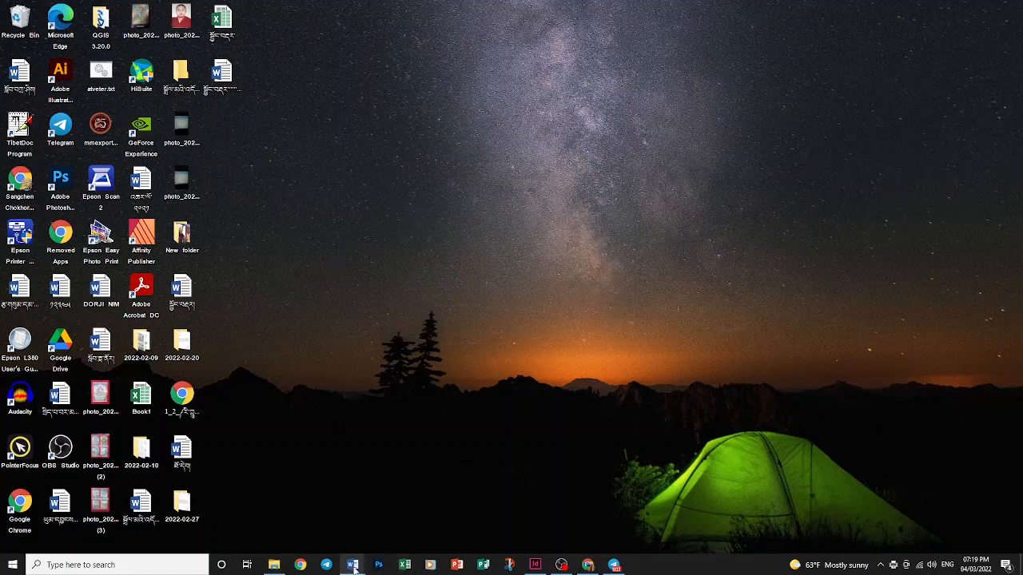
mouse_move(354, 568)
click(392, 529)
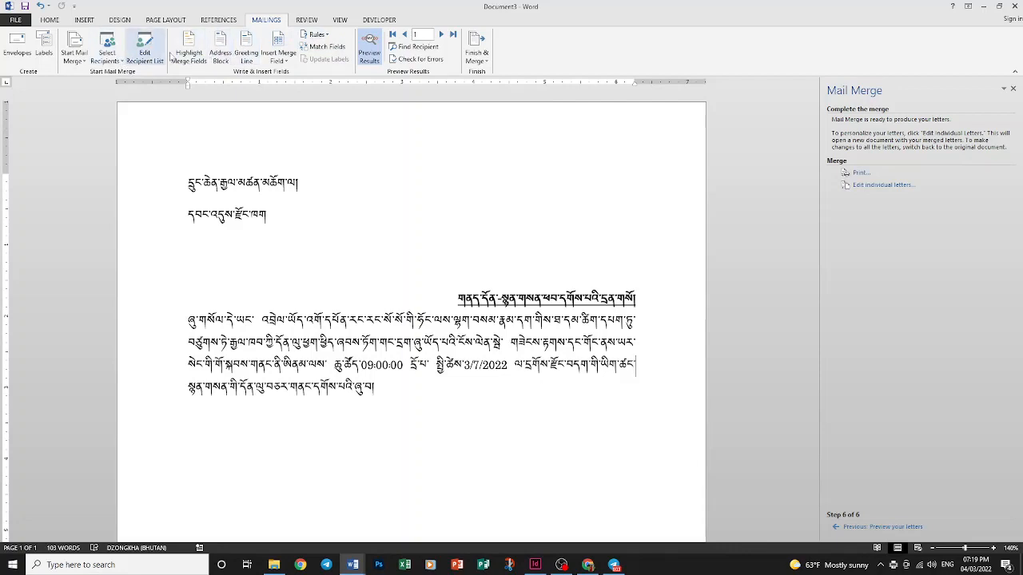
click(80, 61)
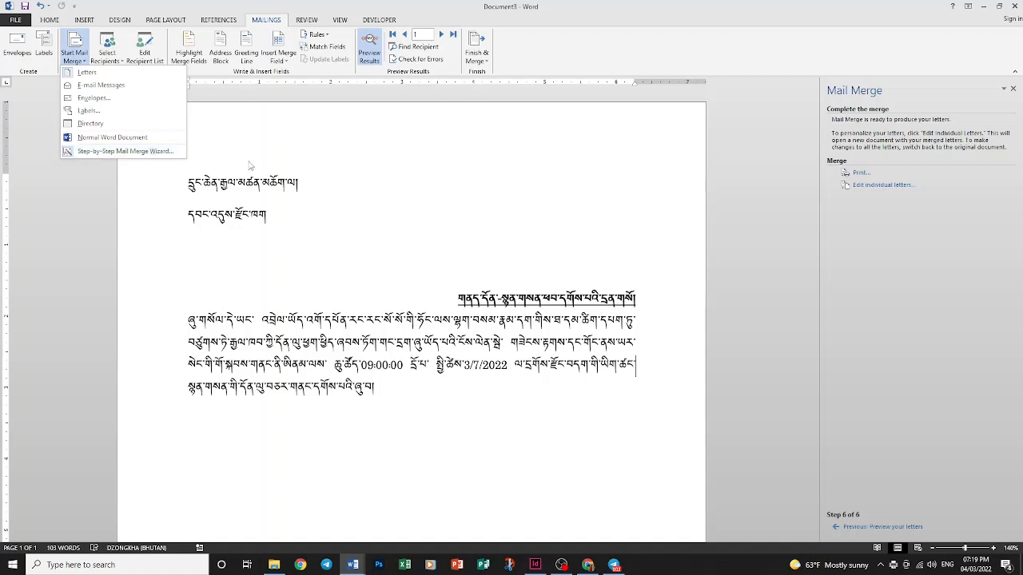
click(474, 265)
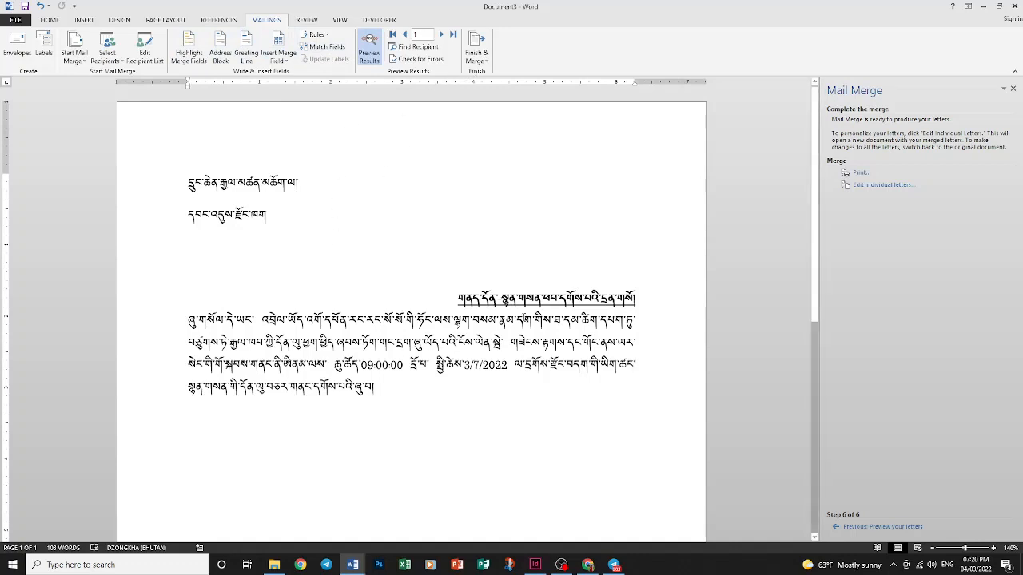
scroll(503, 322, down, 3)
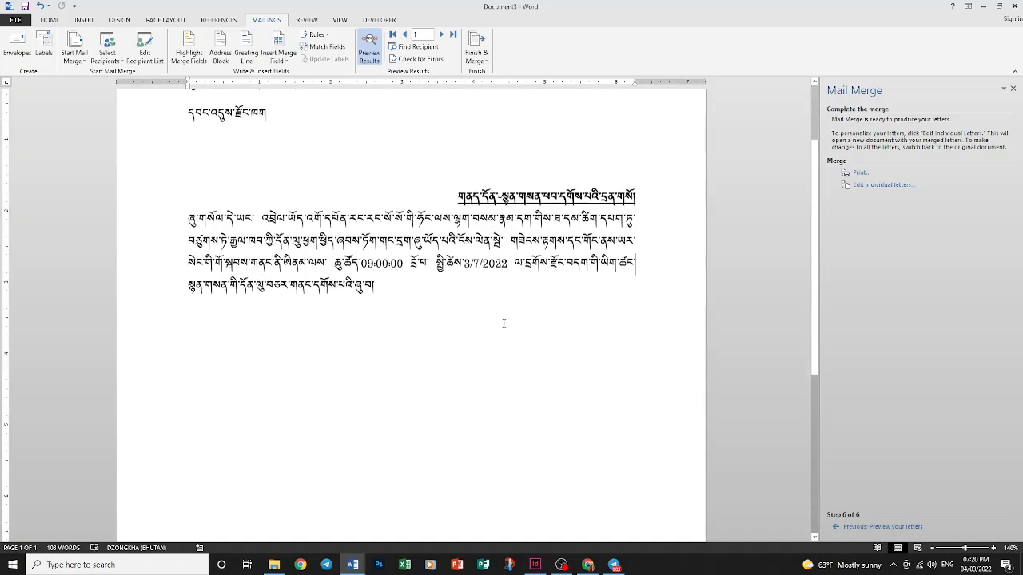
scroll(502, 322, up, 3)
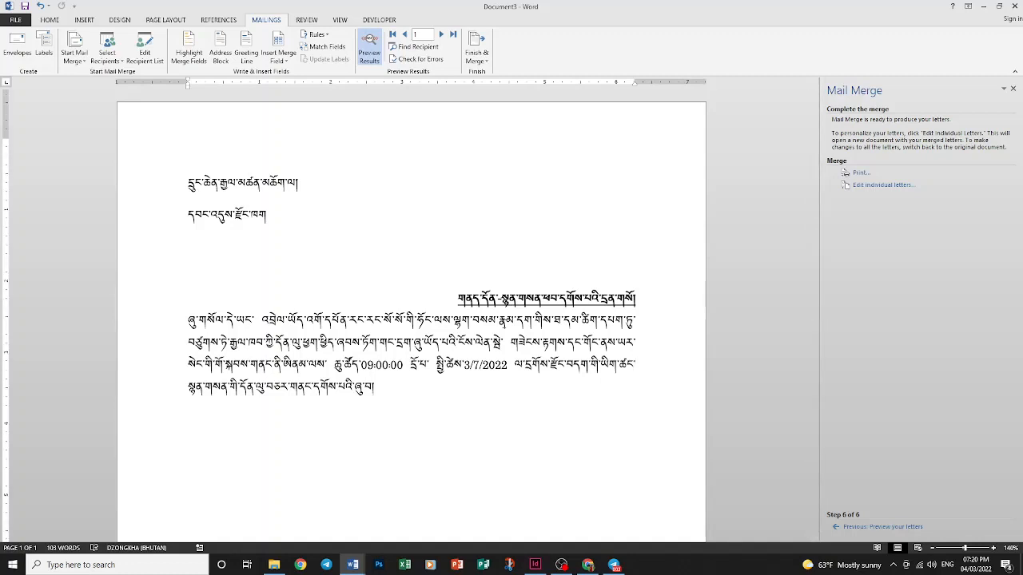
scroll(505, 322, down, 3)
scroll(505, 322, up, 3)
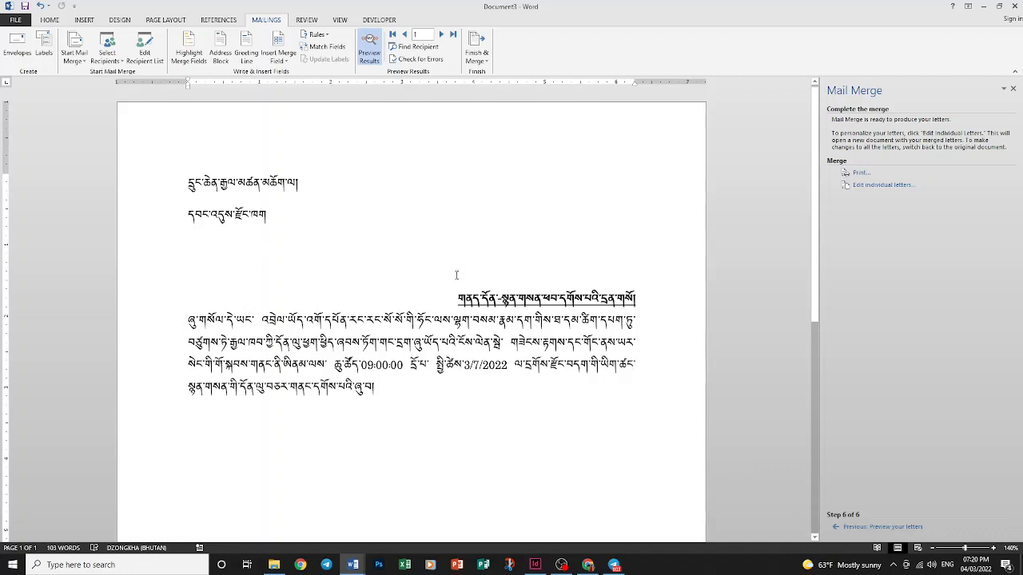
scroll(417, 279, down, 5)
scroll(418, 279, up, 5)
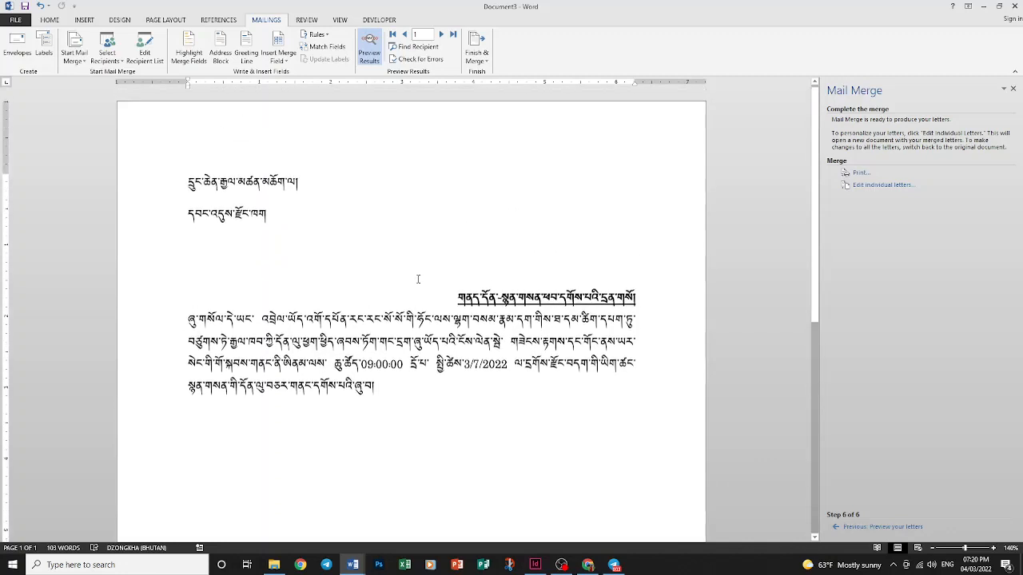